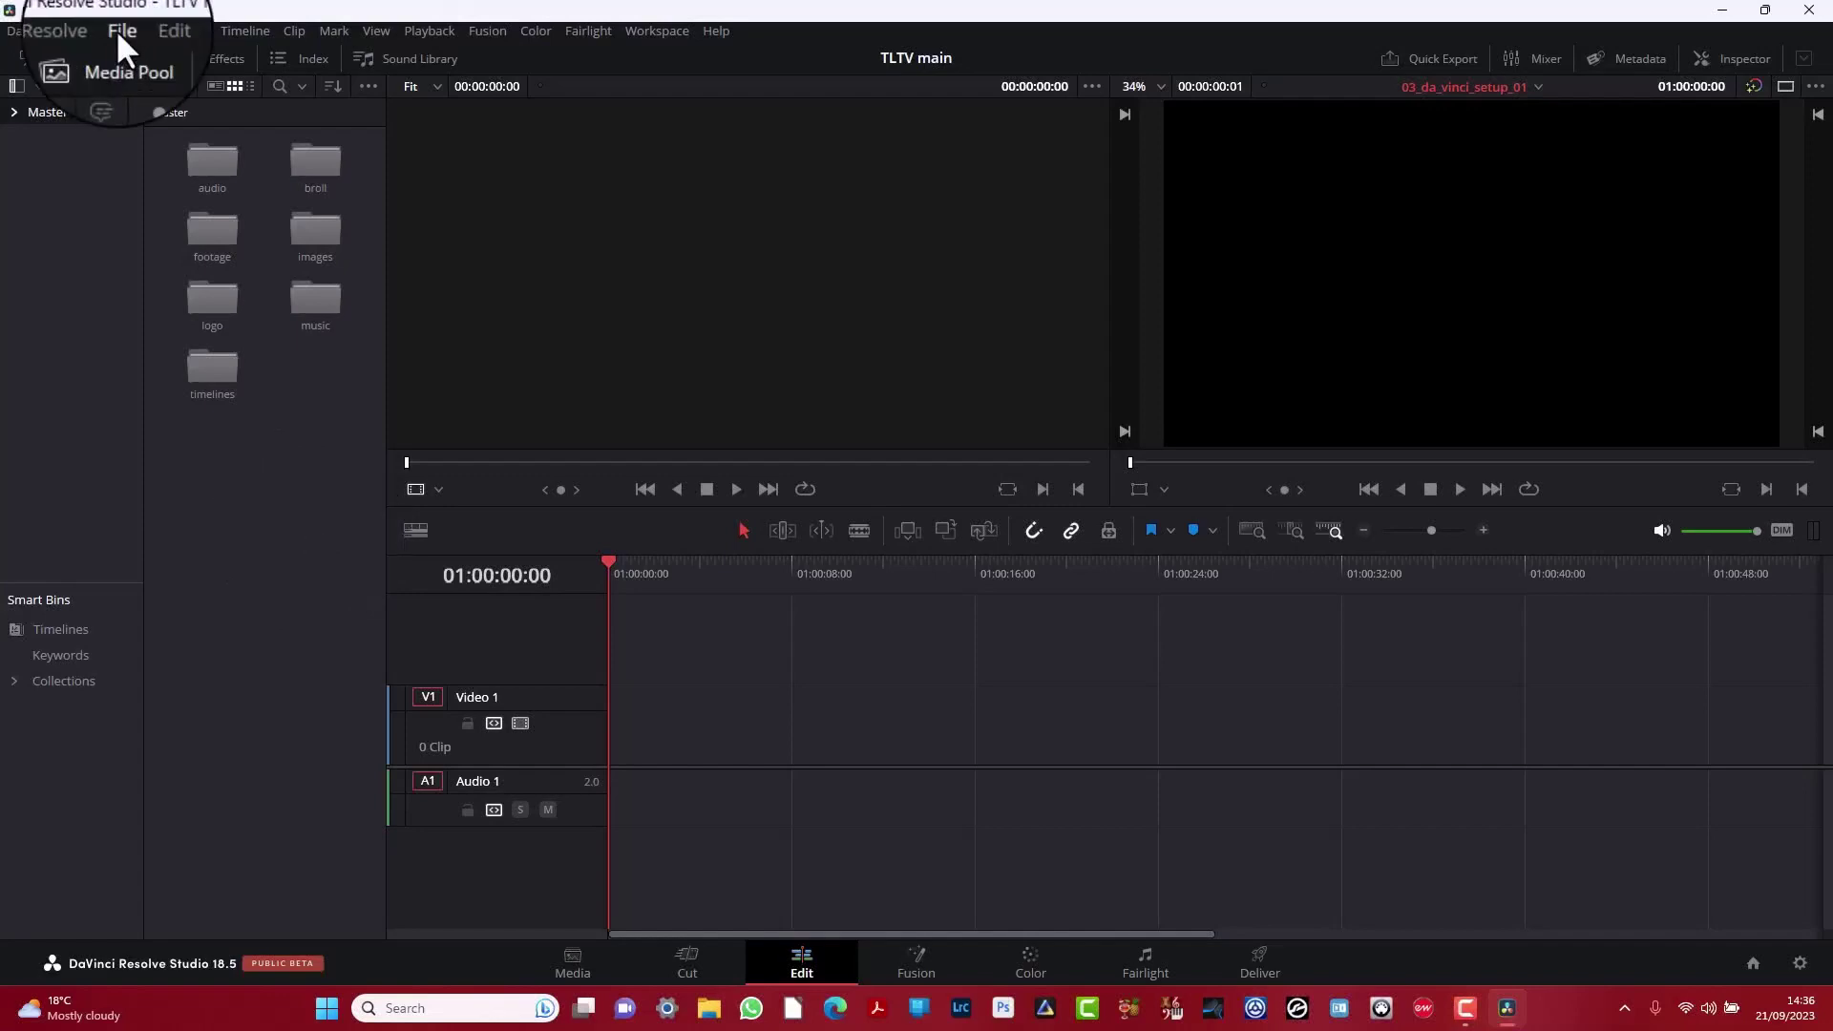
Review the System memory and GPU settings and the User preferences, then save Preferences.
left_click(84, 29)
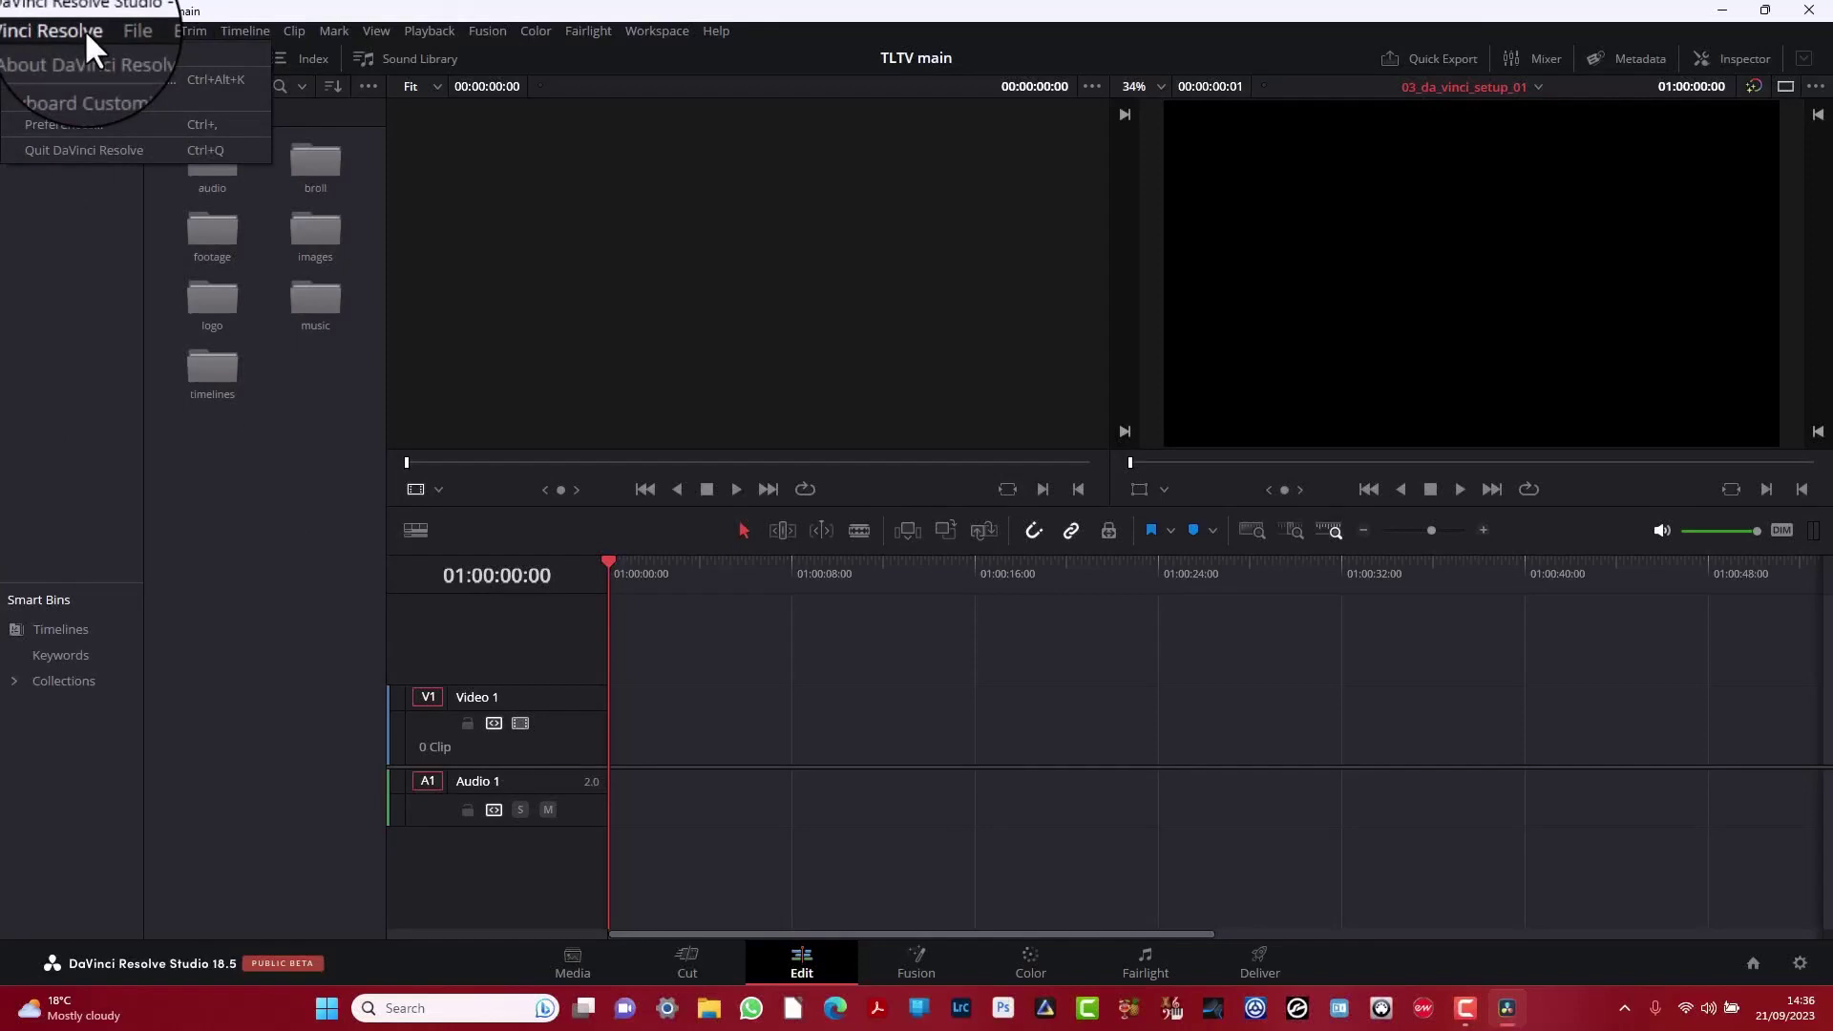
left_click(67, 114)
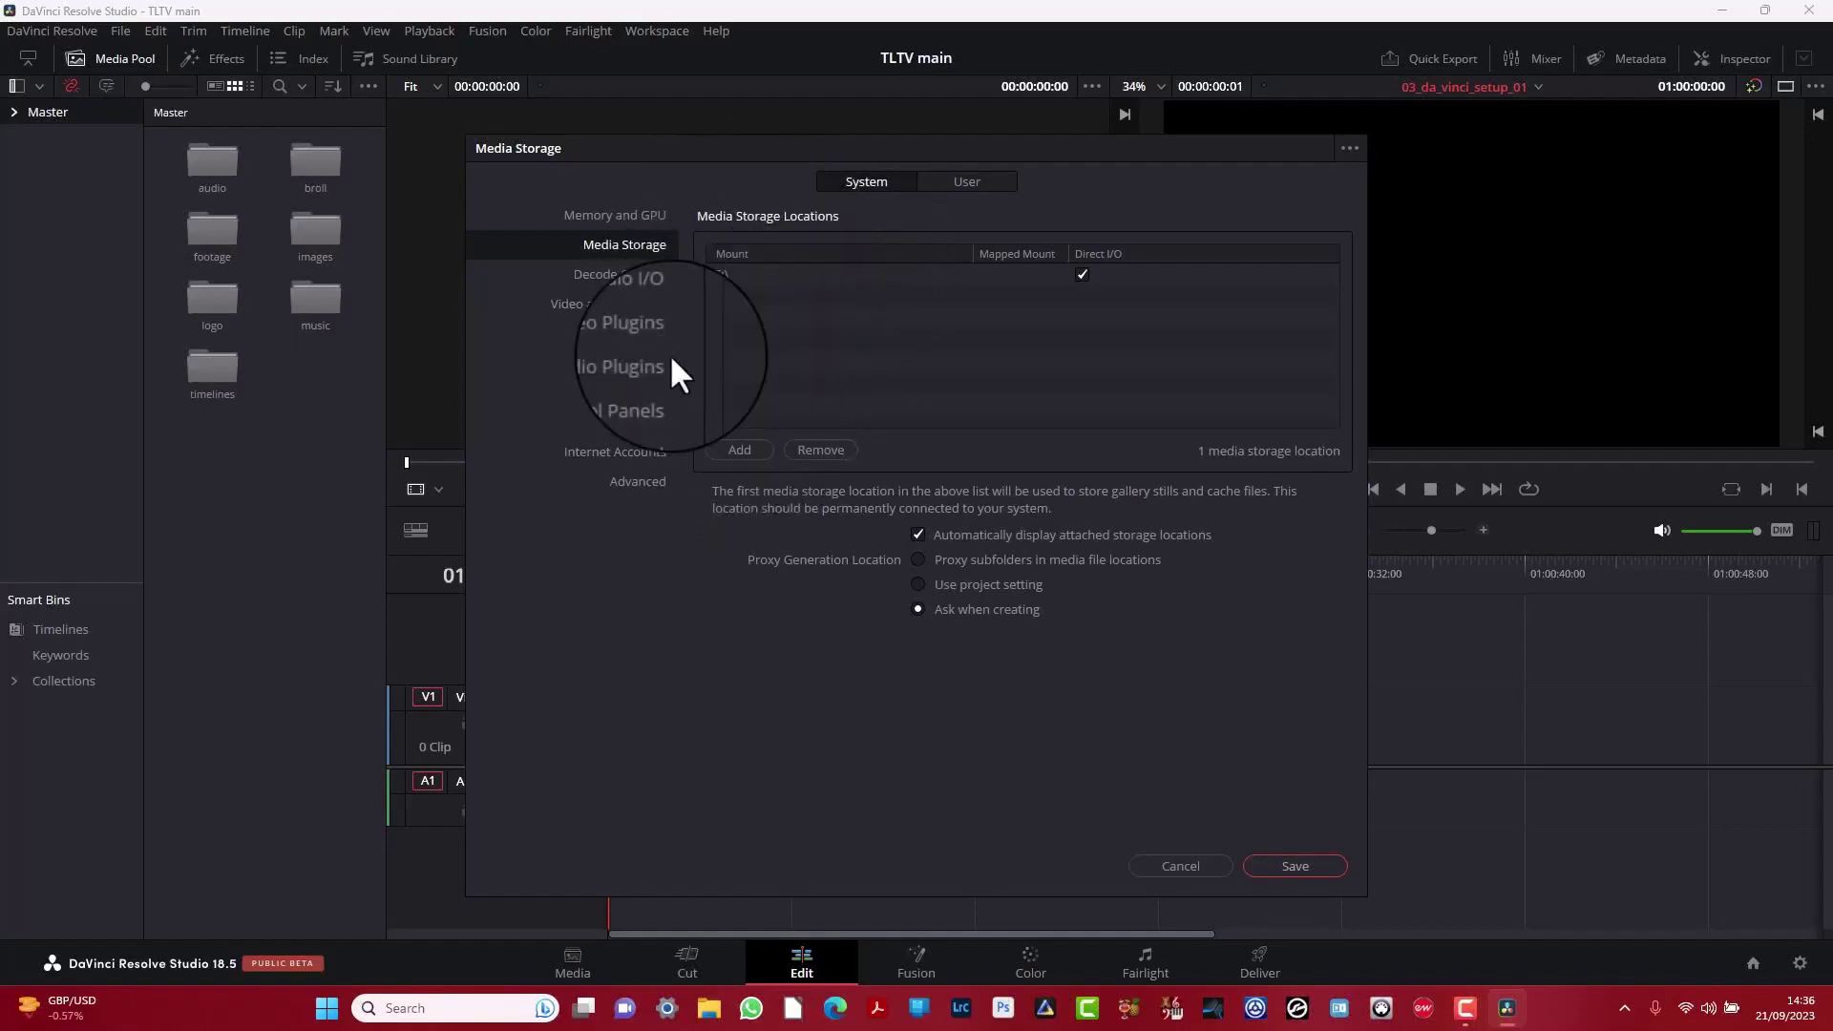
left_click(627, 215)
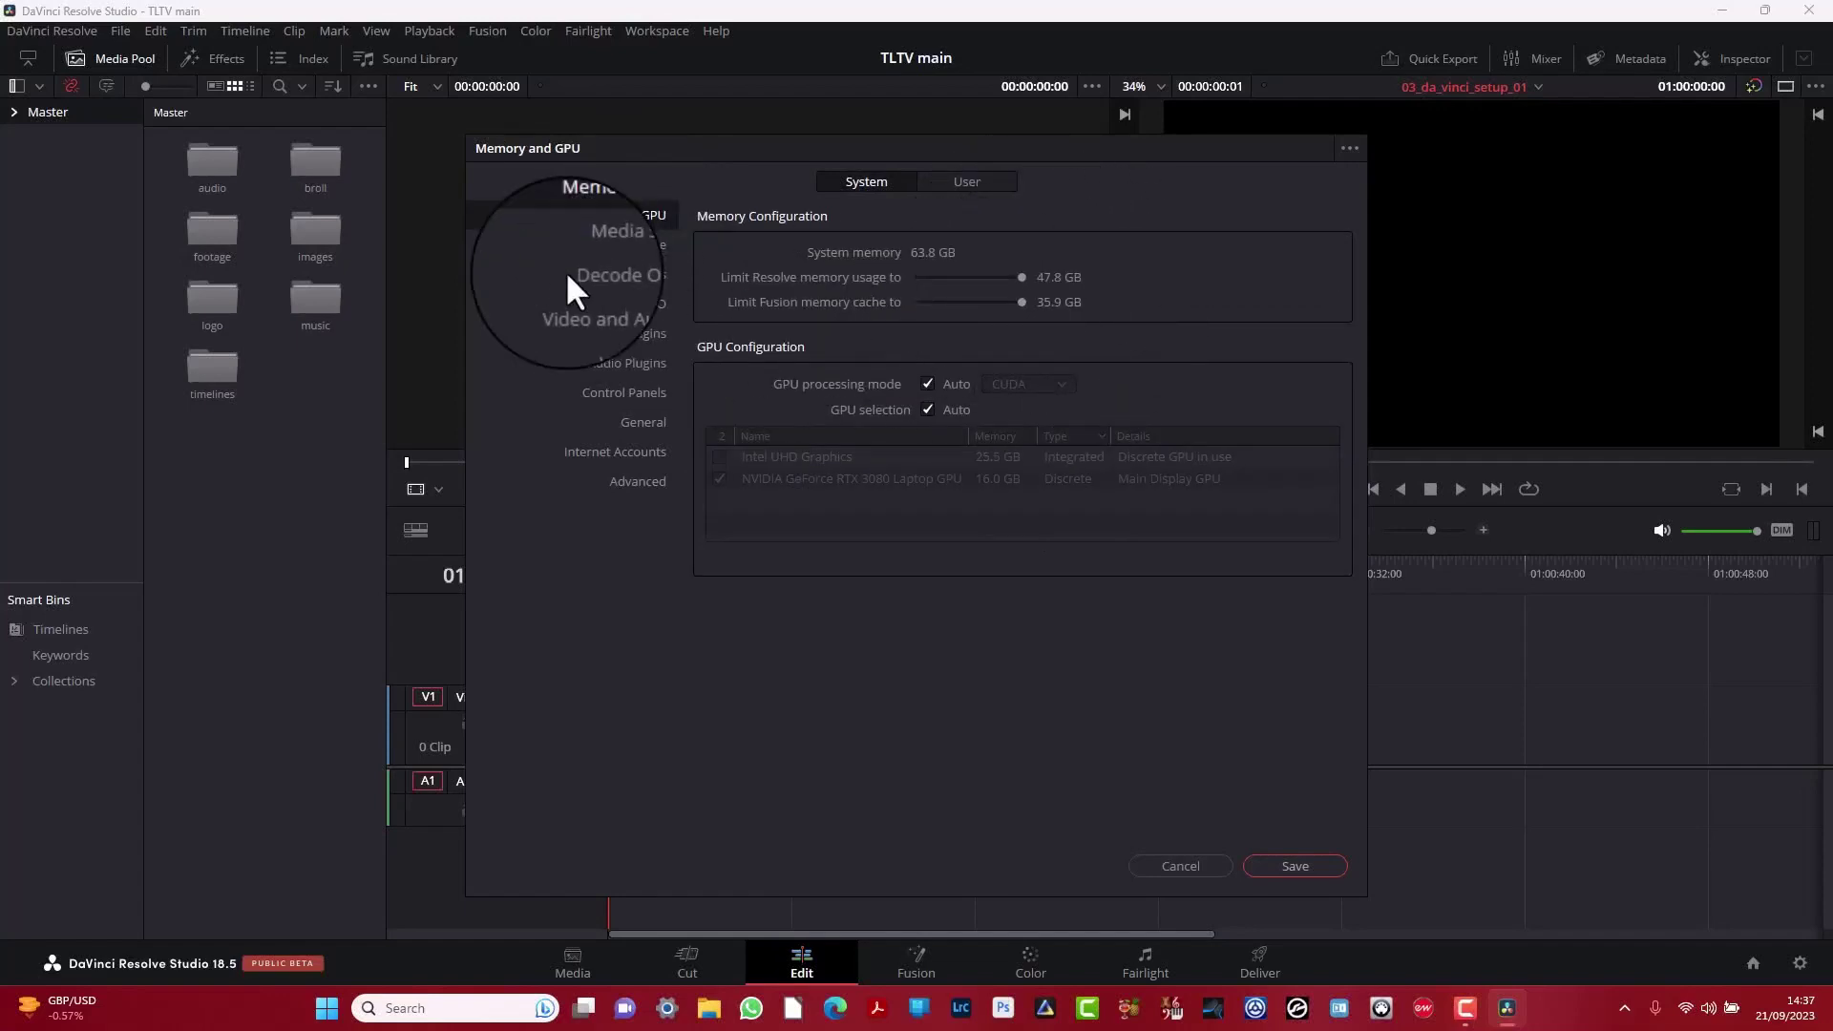
left_click(971, 181)
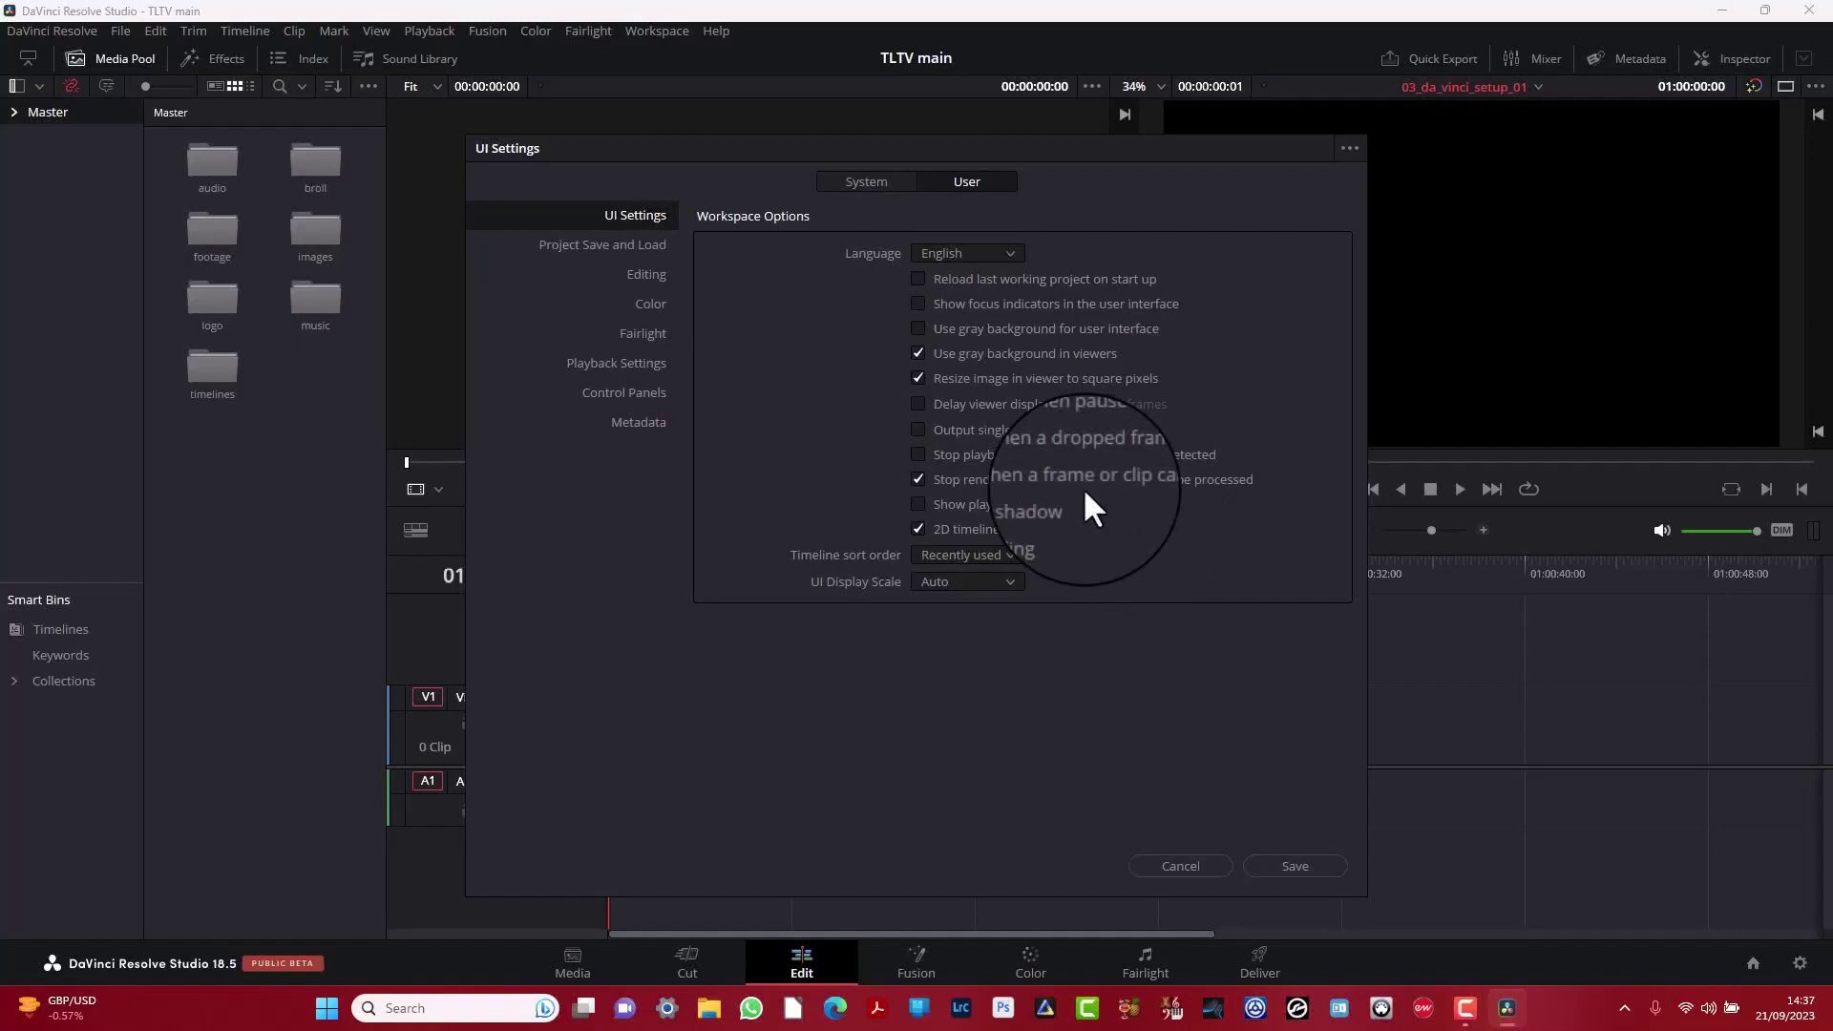
left_click(874, 178)
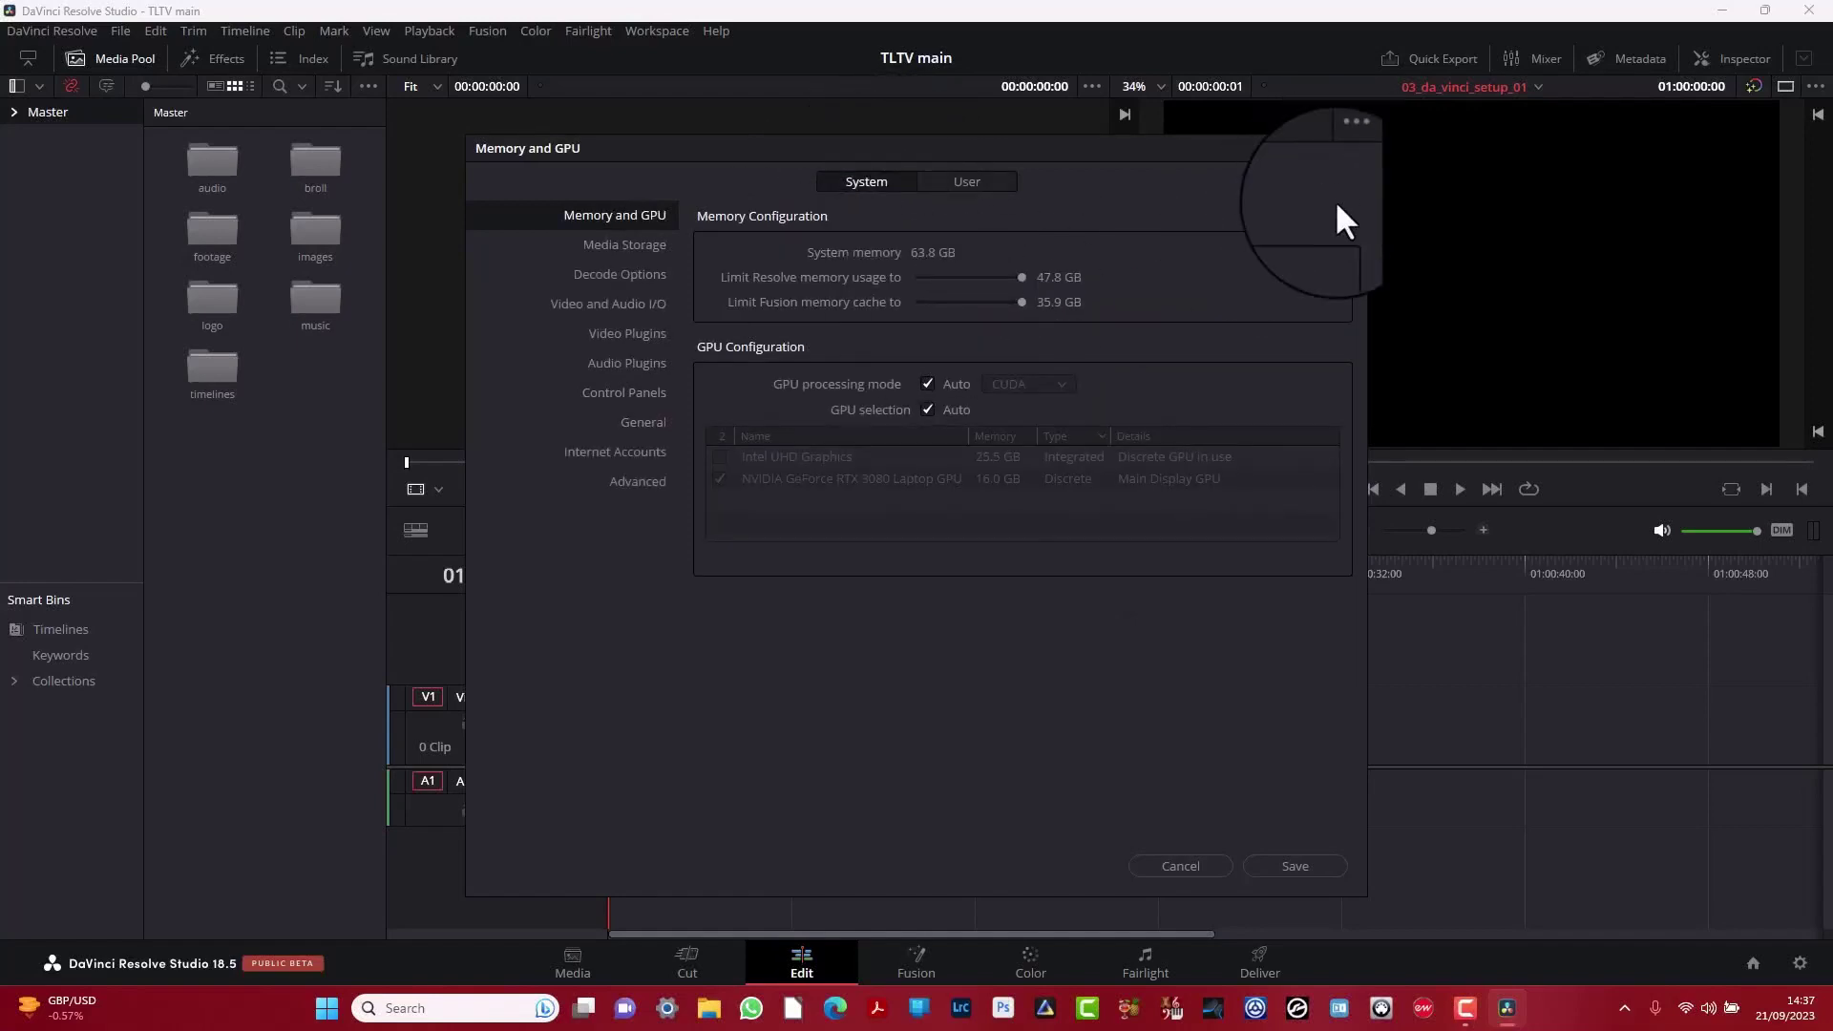
left_click(1300, 862)
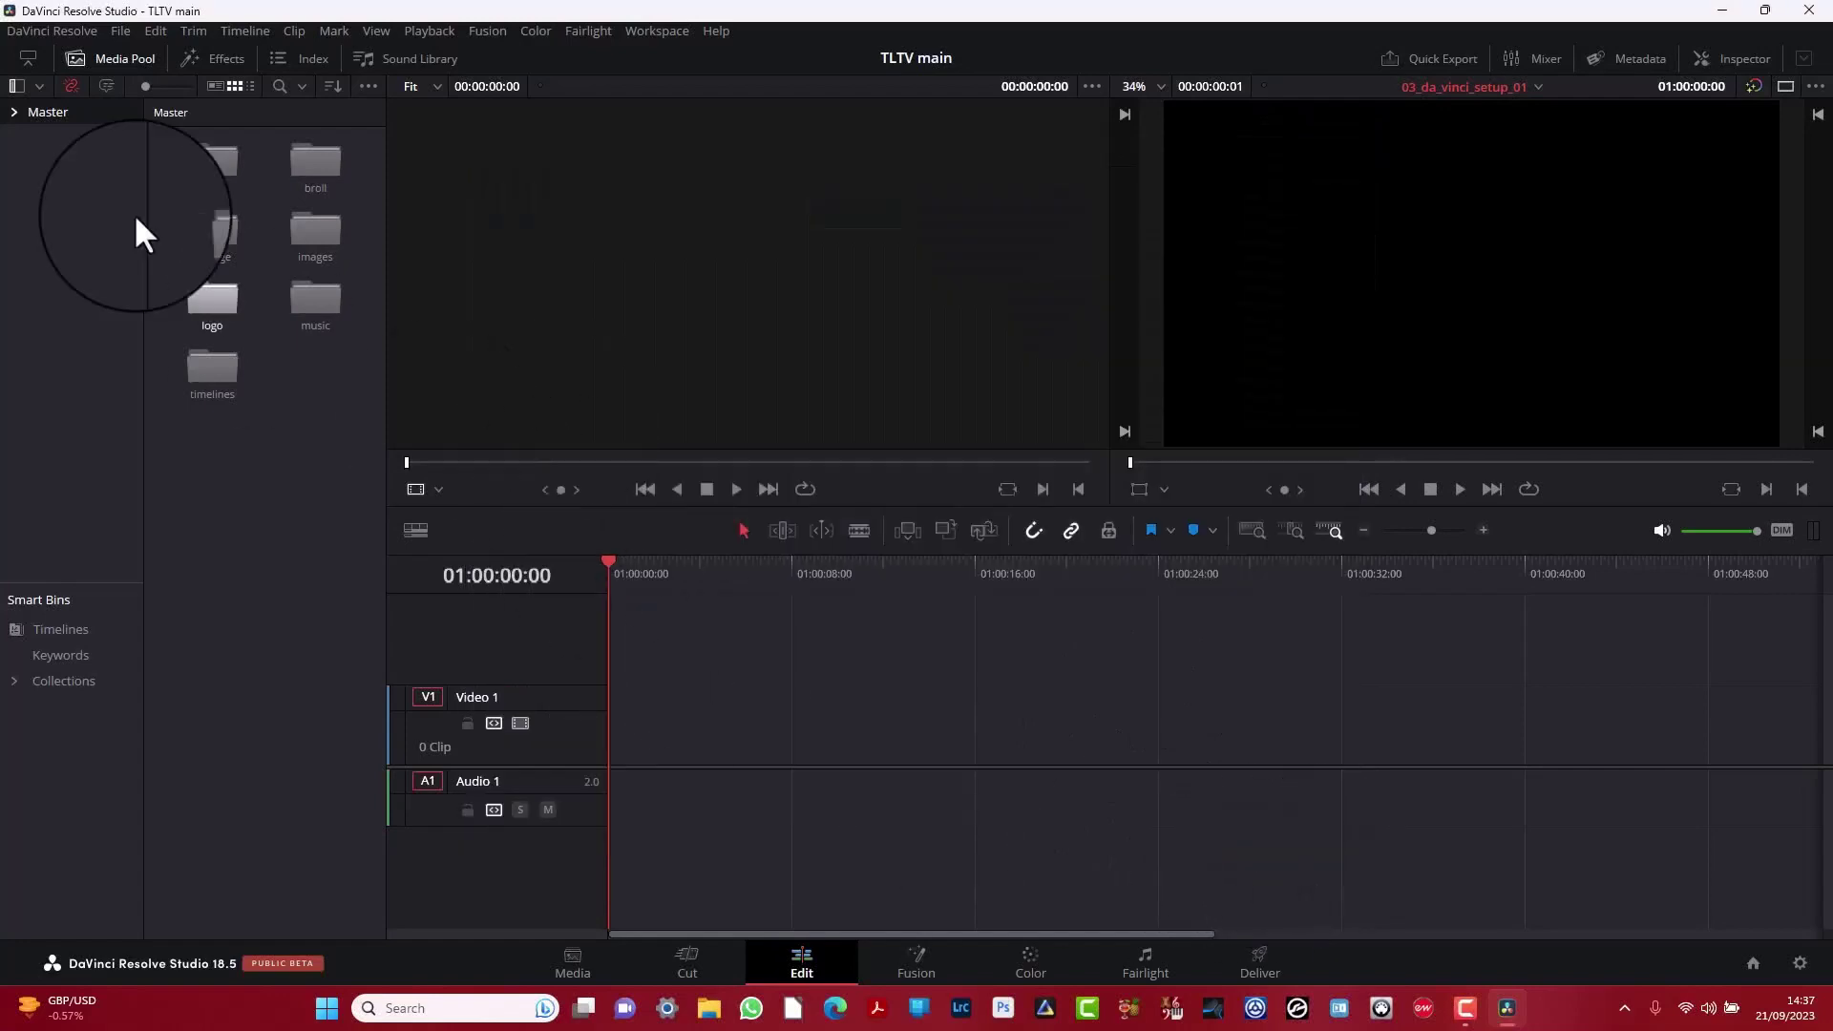
Look through Project Settings, including the proxy generation folder, and close without changes.
left_click(120, 30)
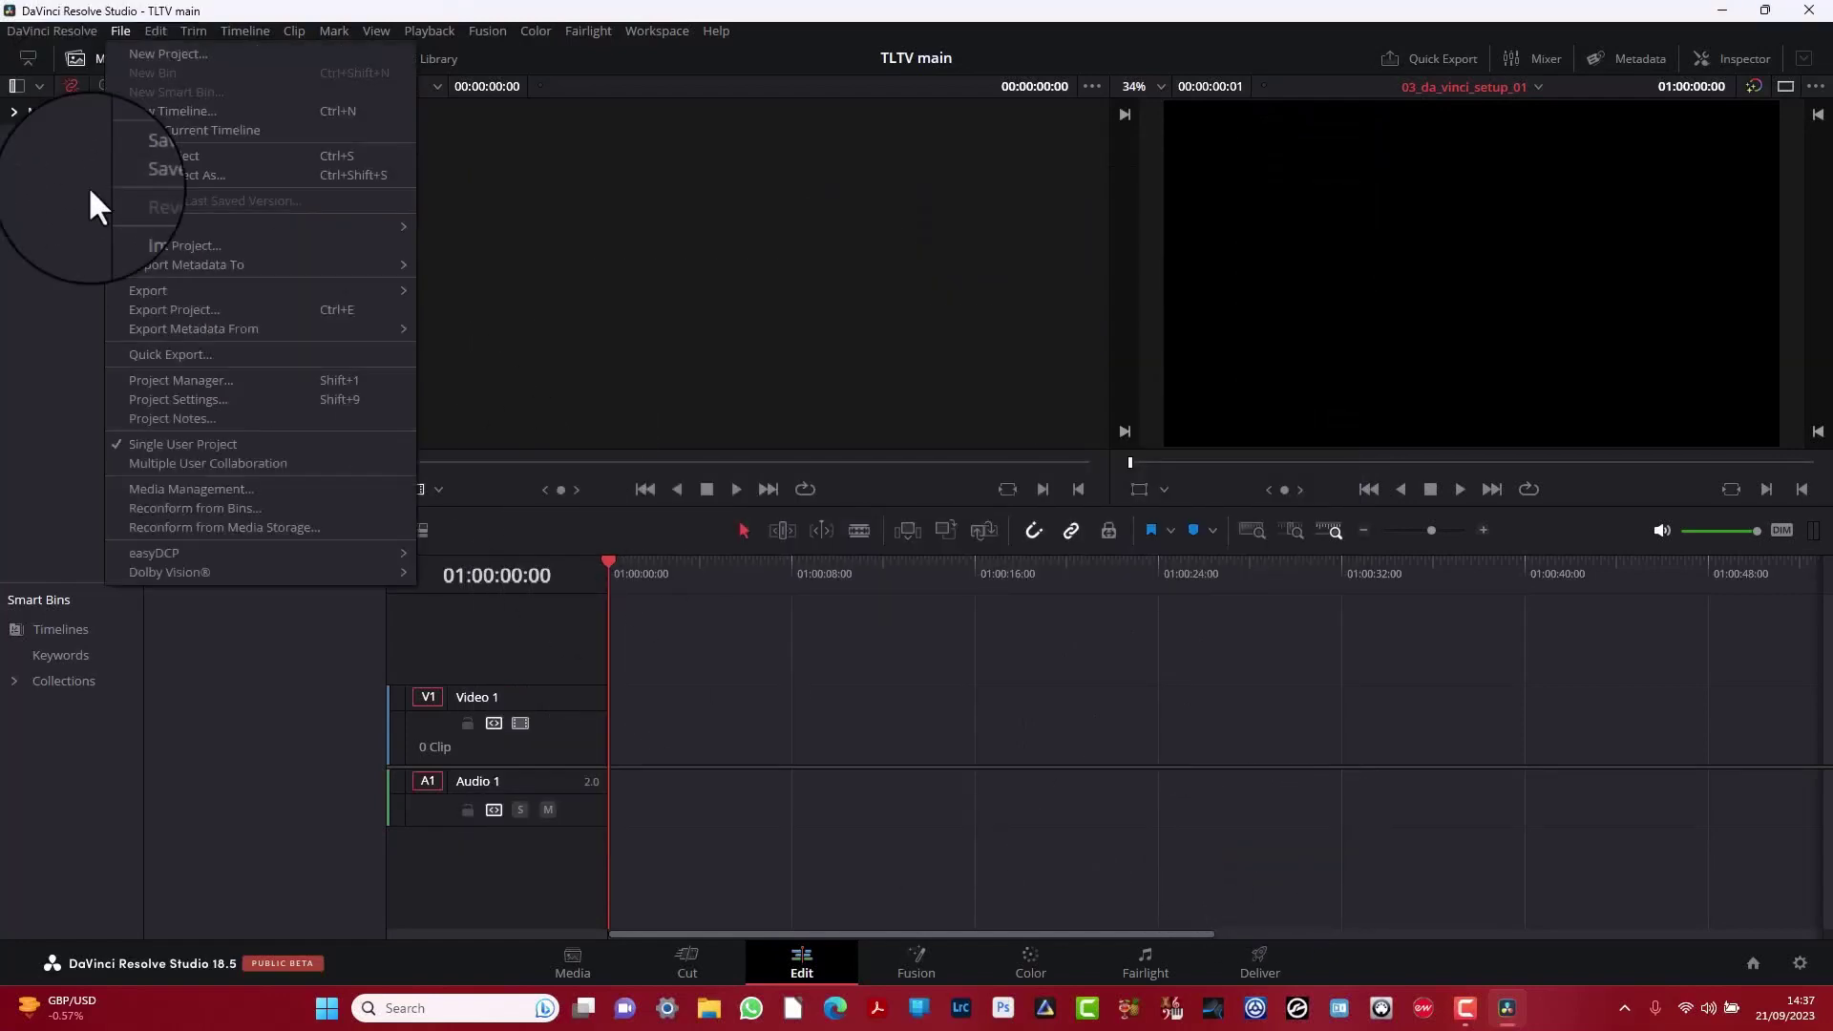
left_click(143, 399)
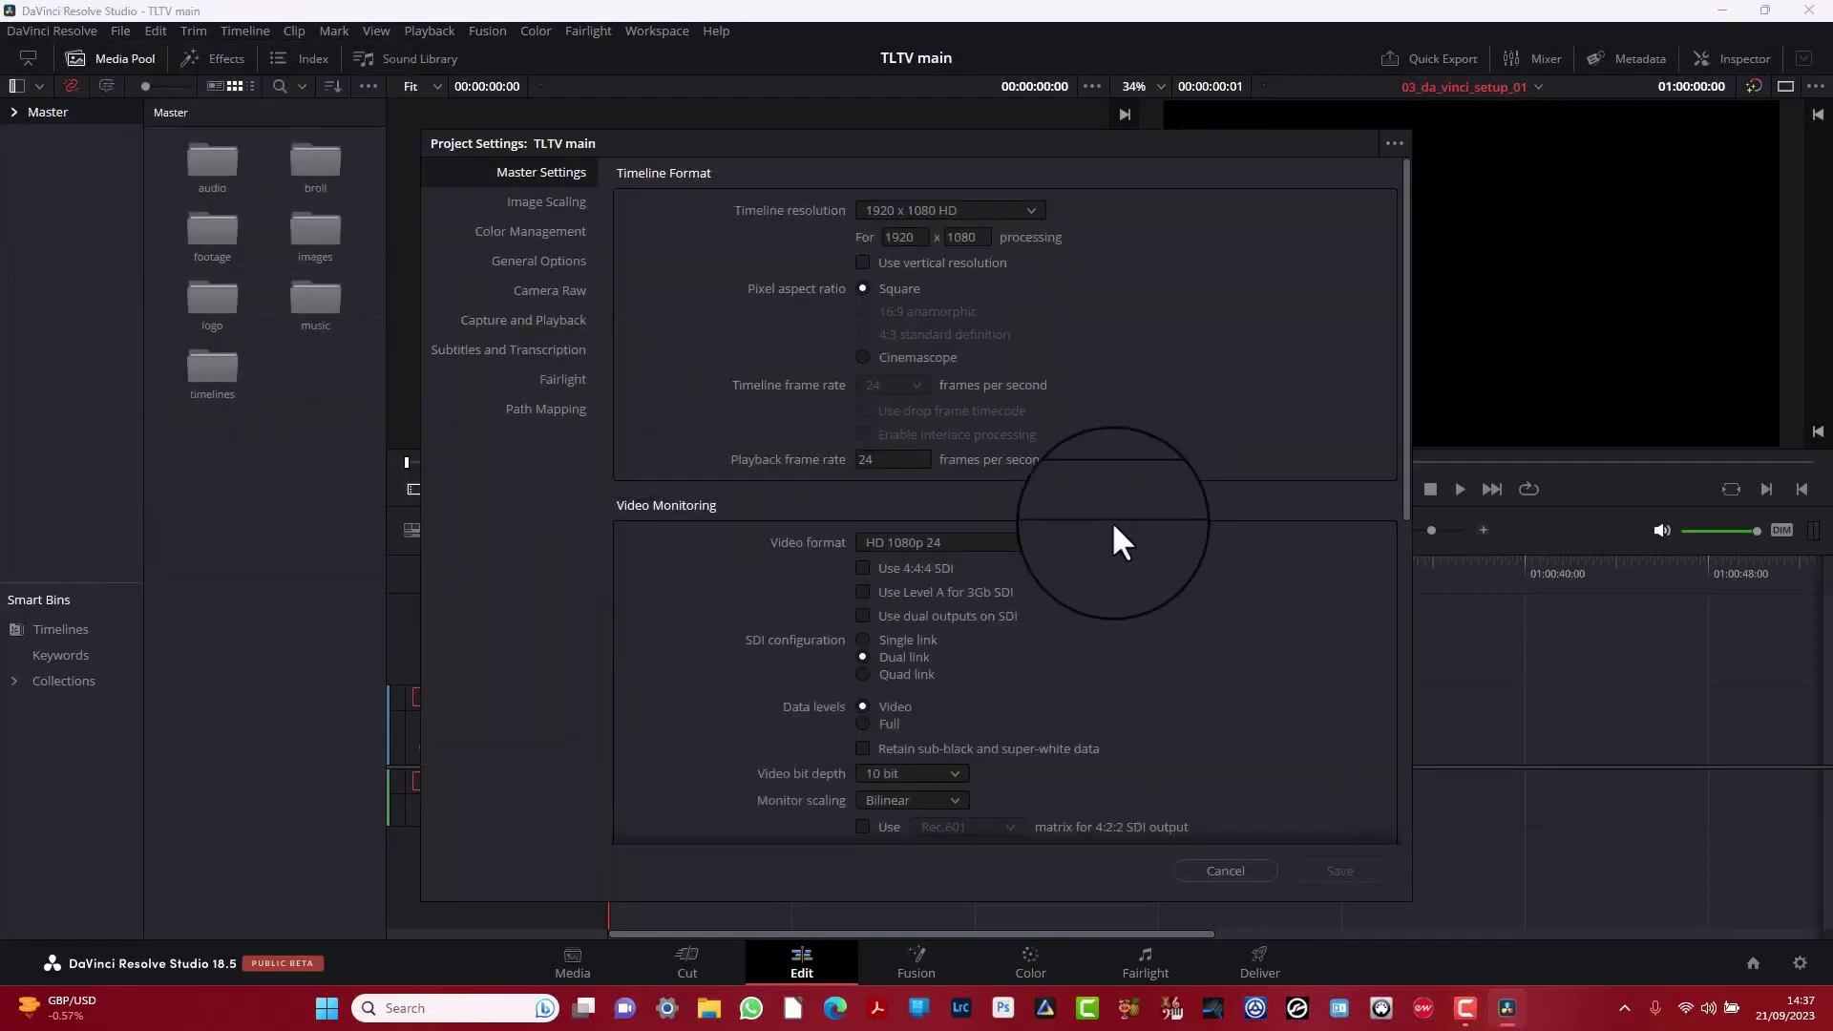
scroll(1113, 526, "down", 5)
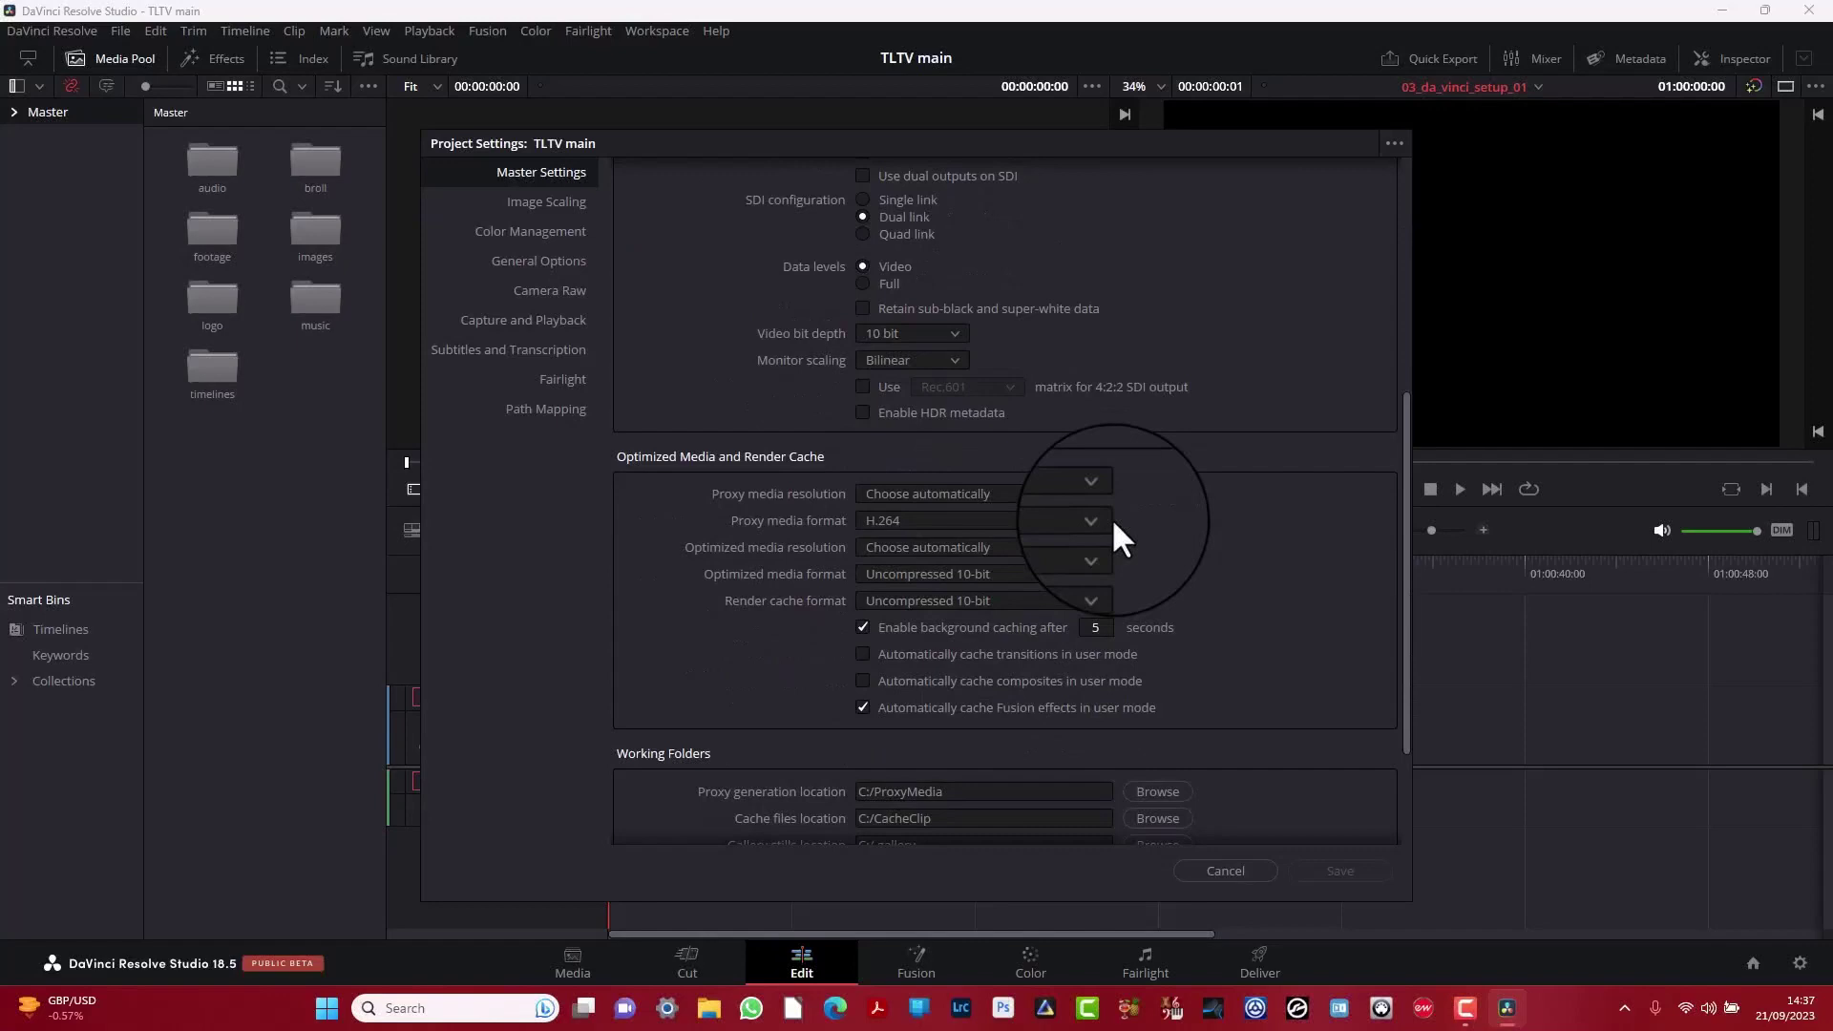
scroll(1208, 616, "down", 2)
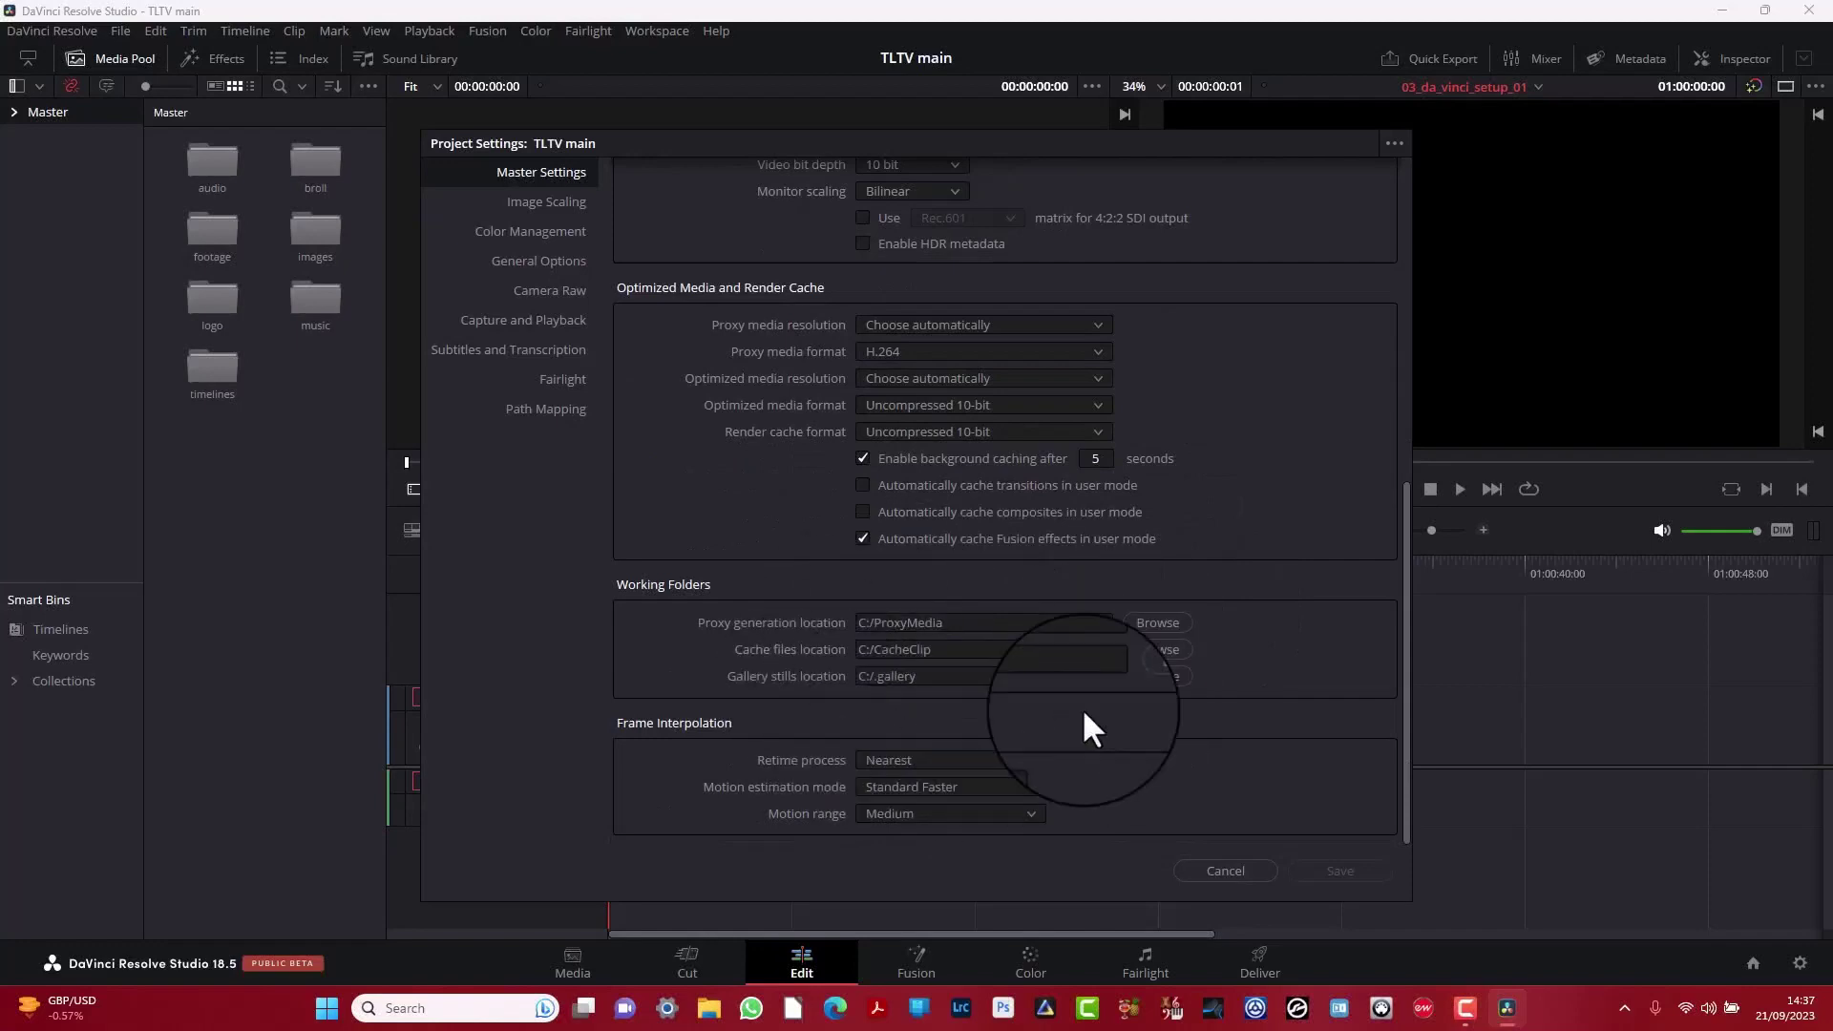
left_click(1172, 619)
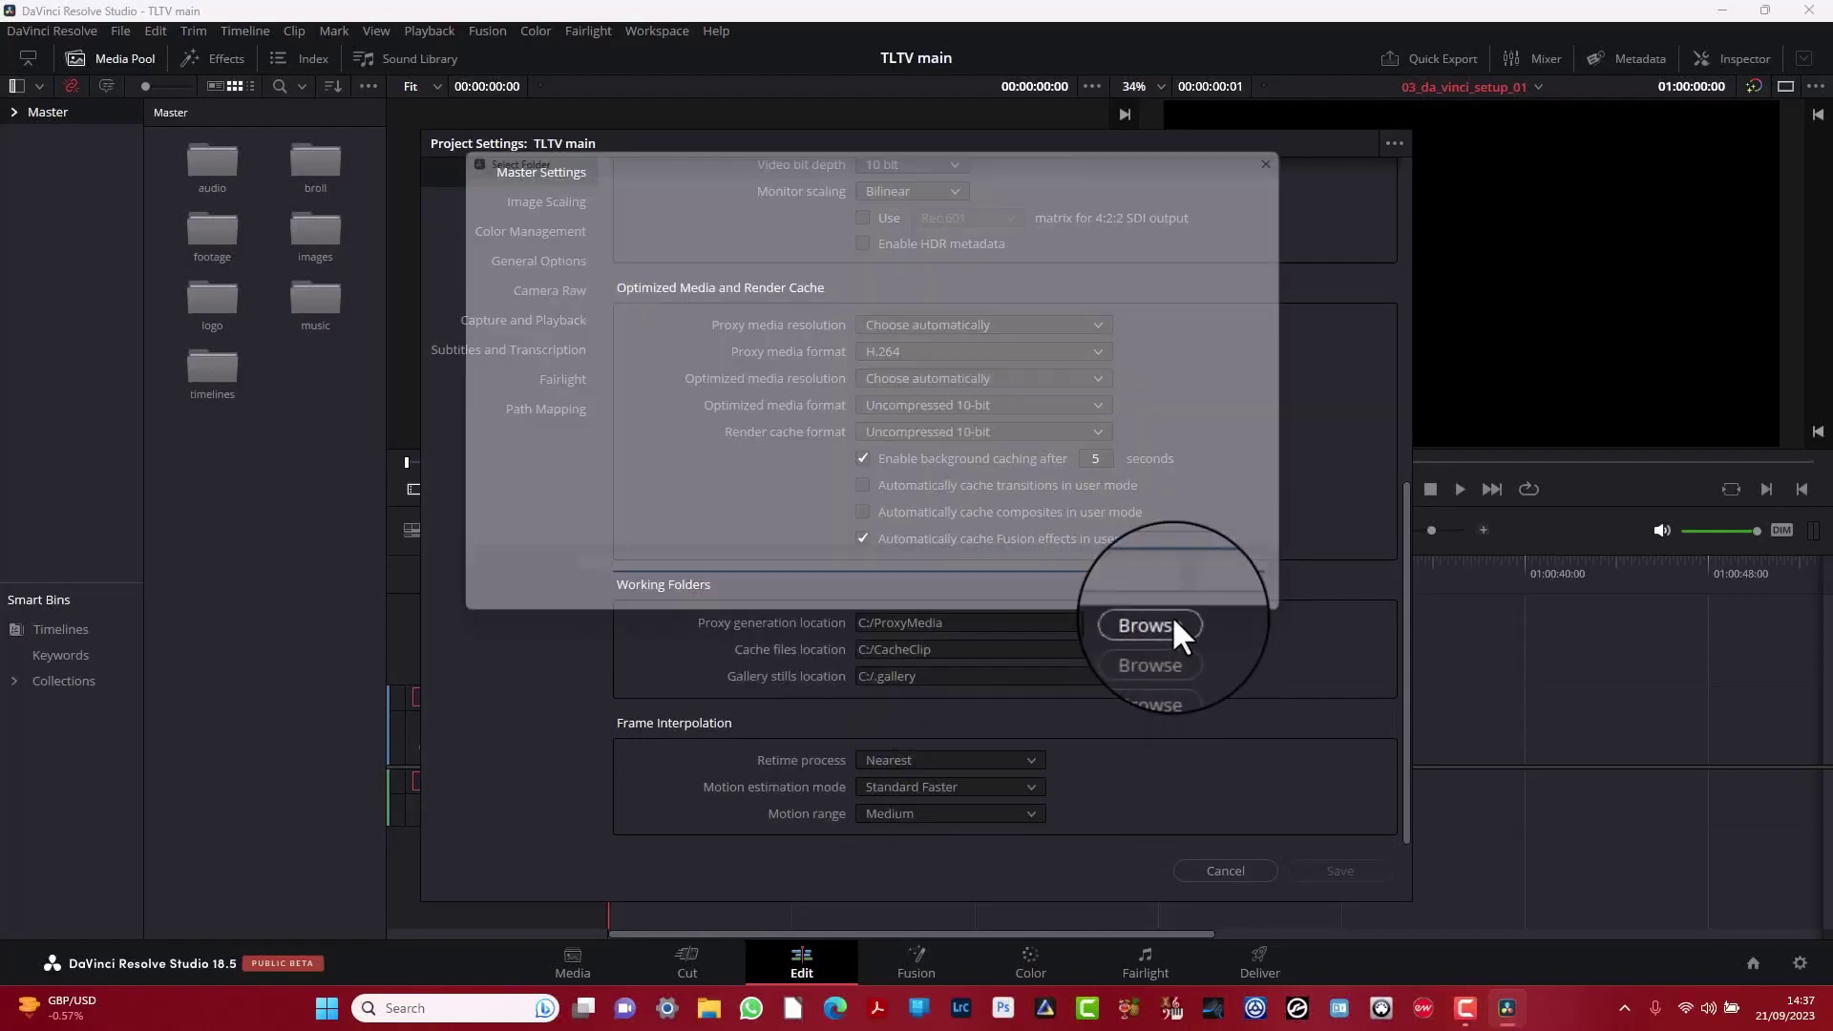
left_click(1311, 144)
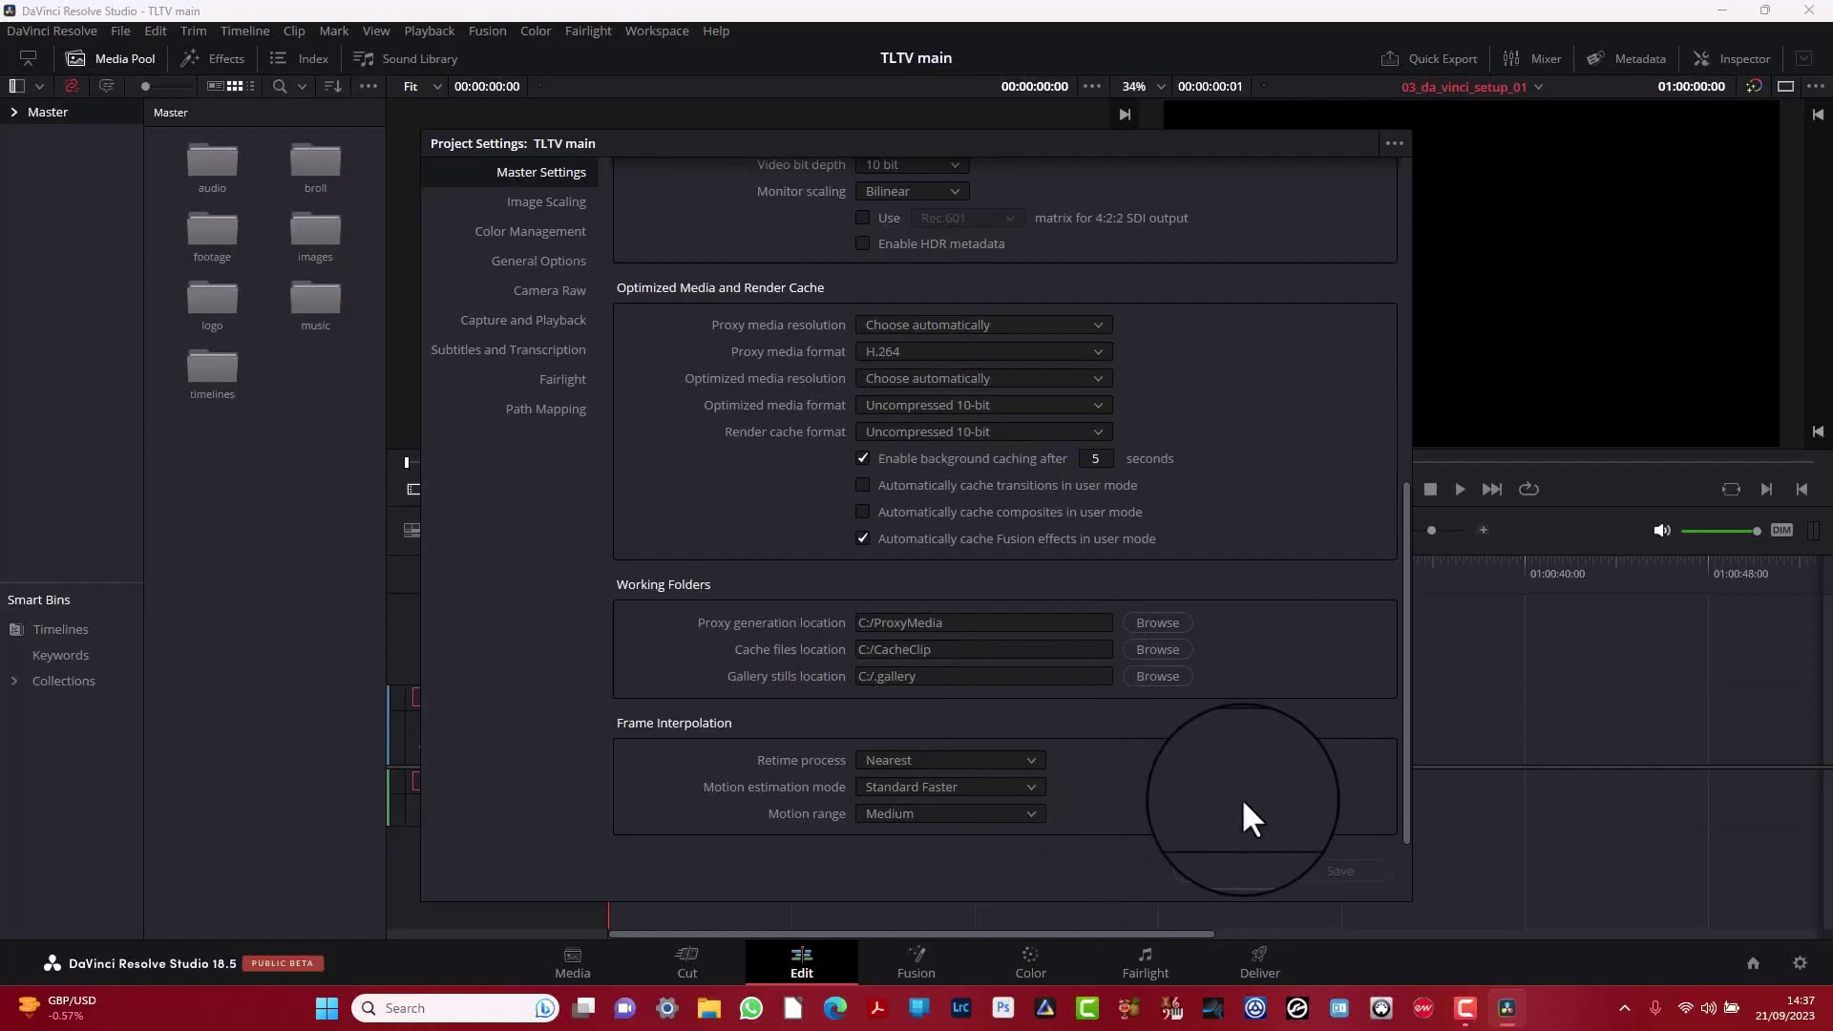
left_click(1235, 863)
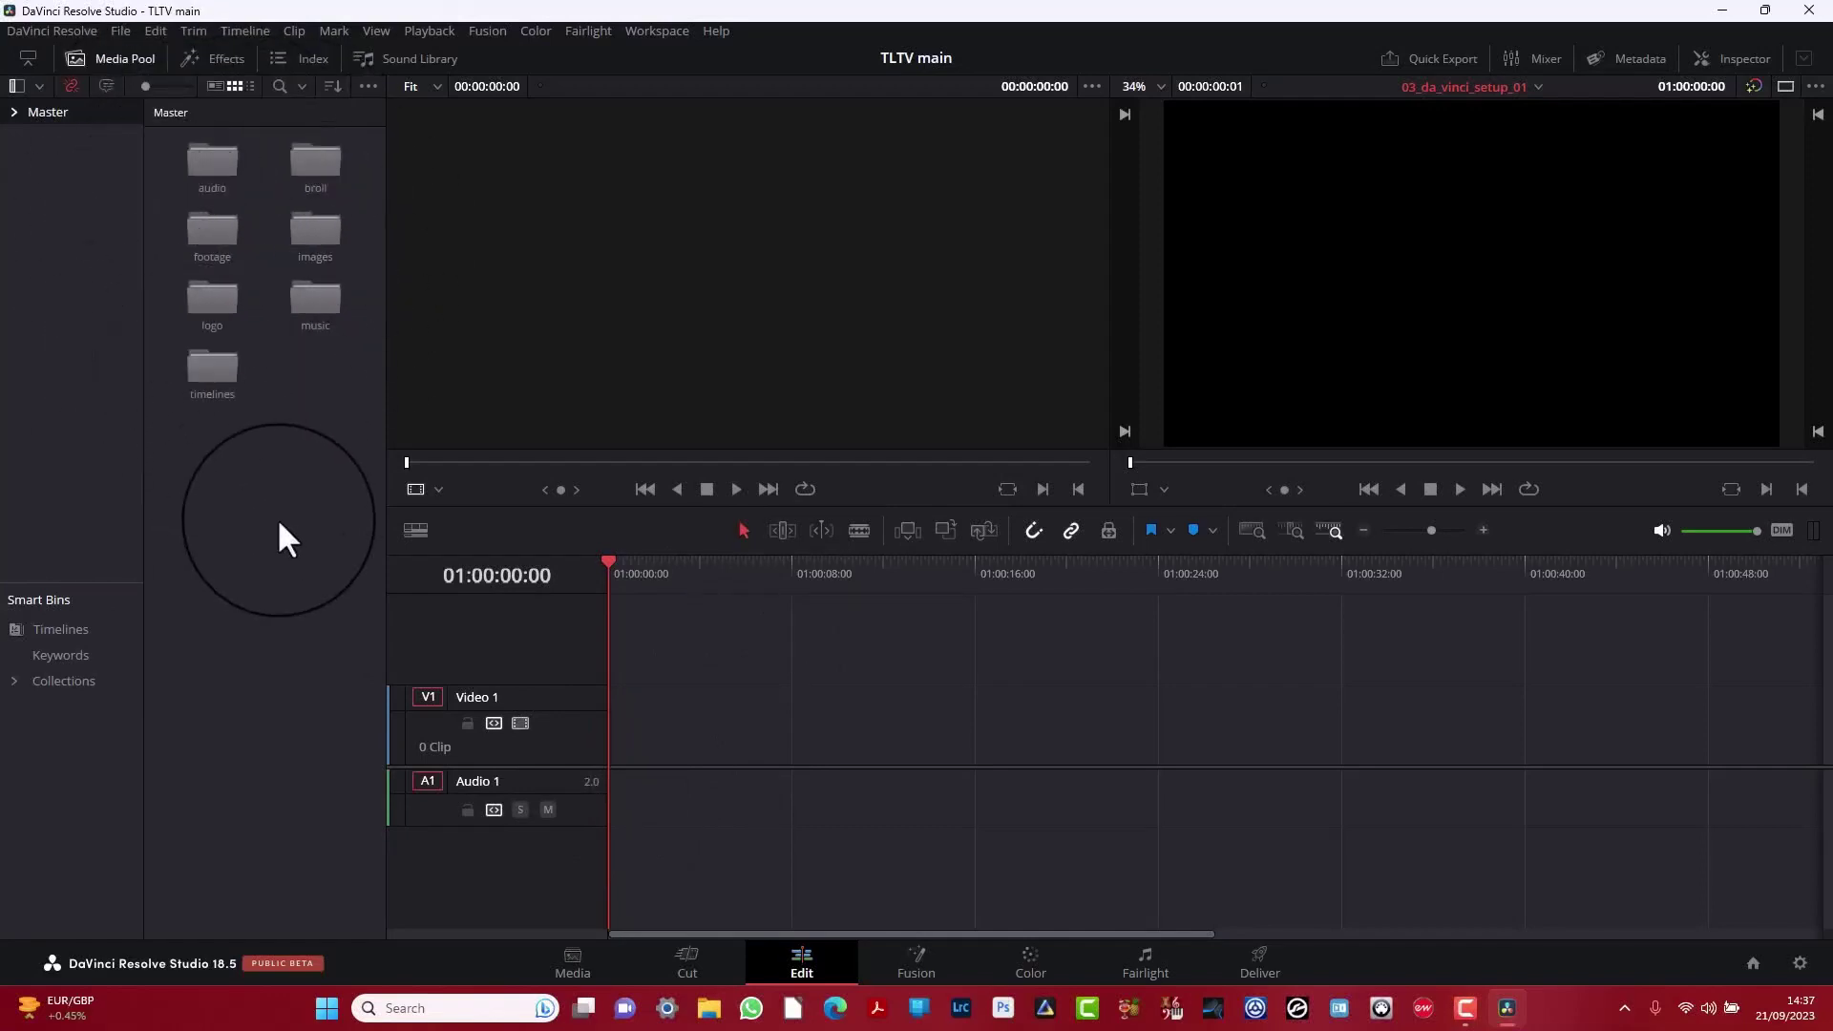
From the logo > mp4 bin, place fumes-video_01.mp4 at the start of Video 1.
double_click(215, 292)
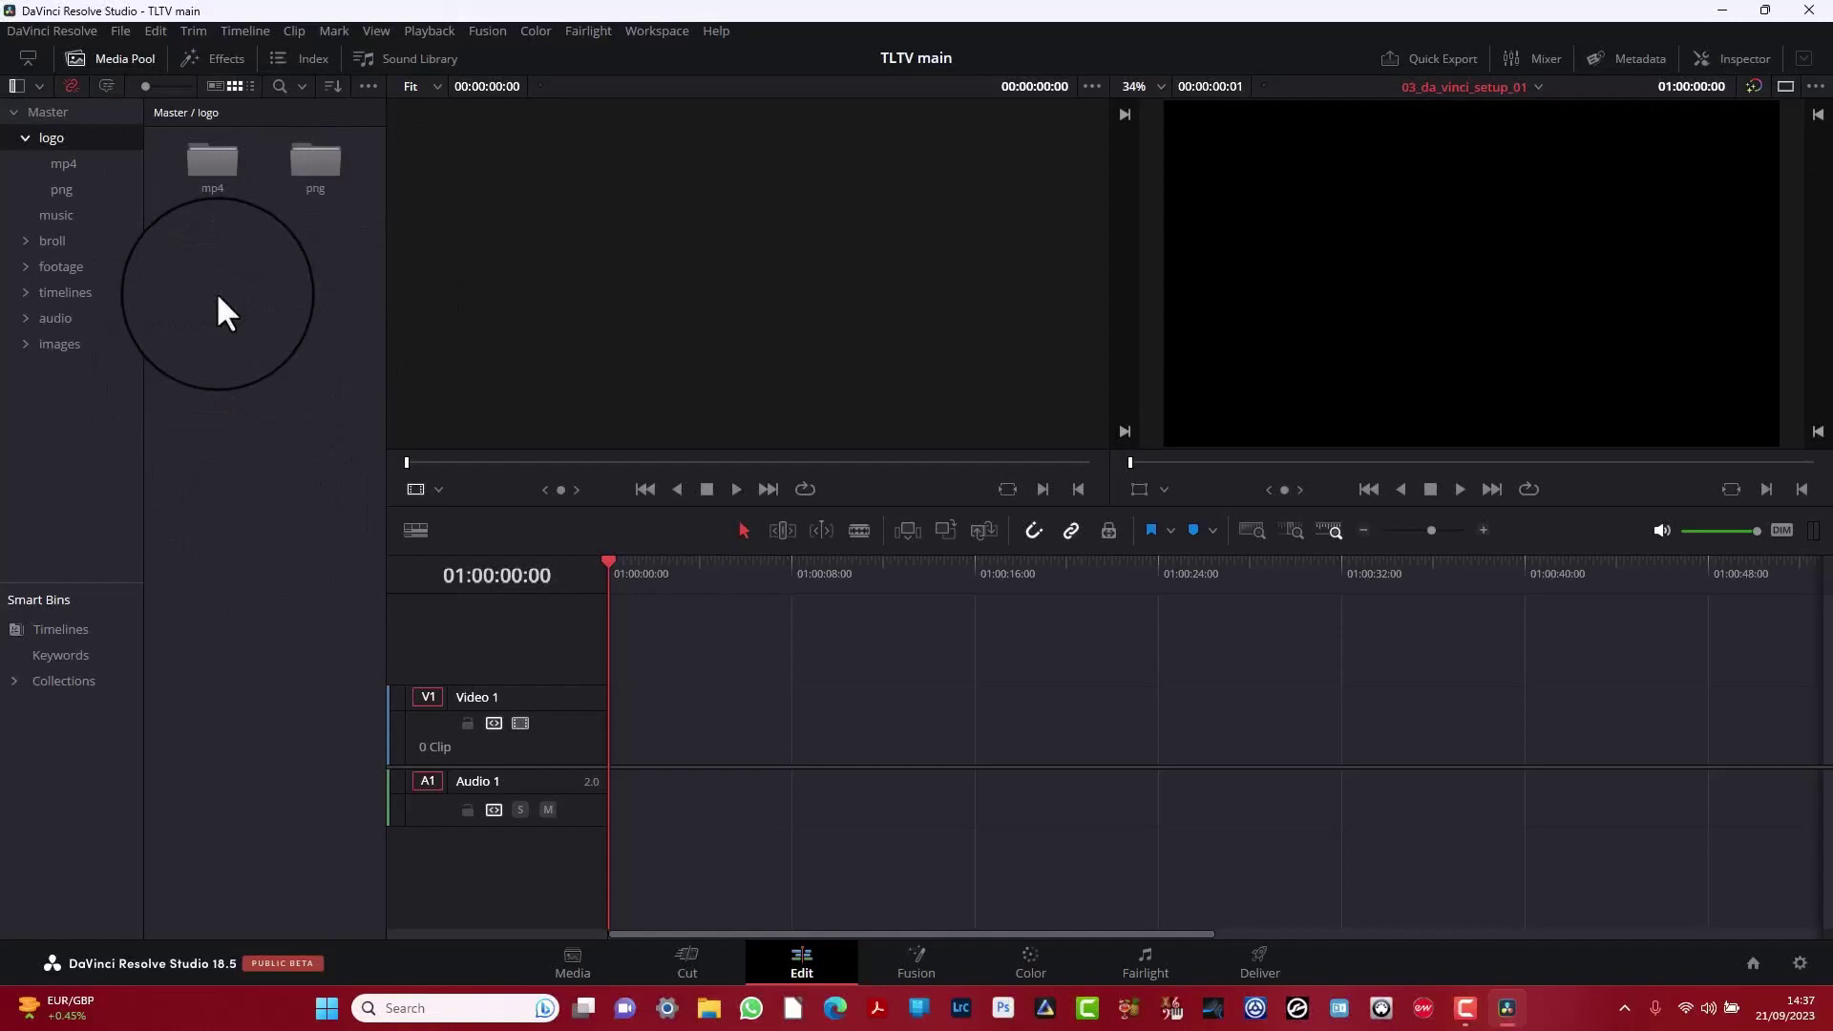
double_click(215, 166)
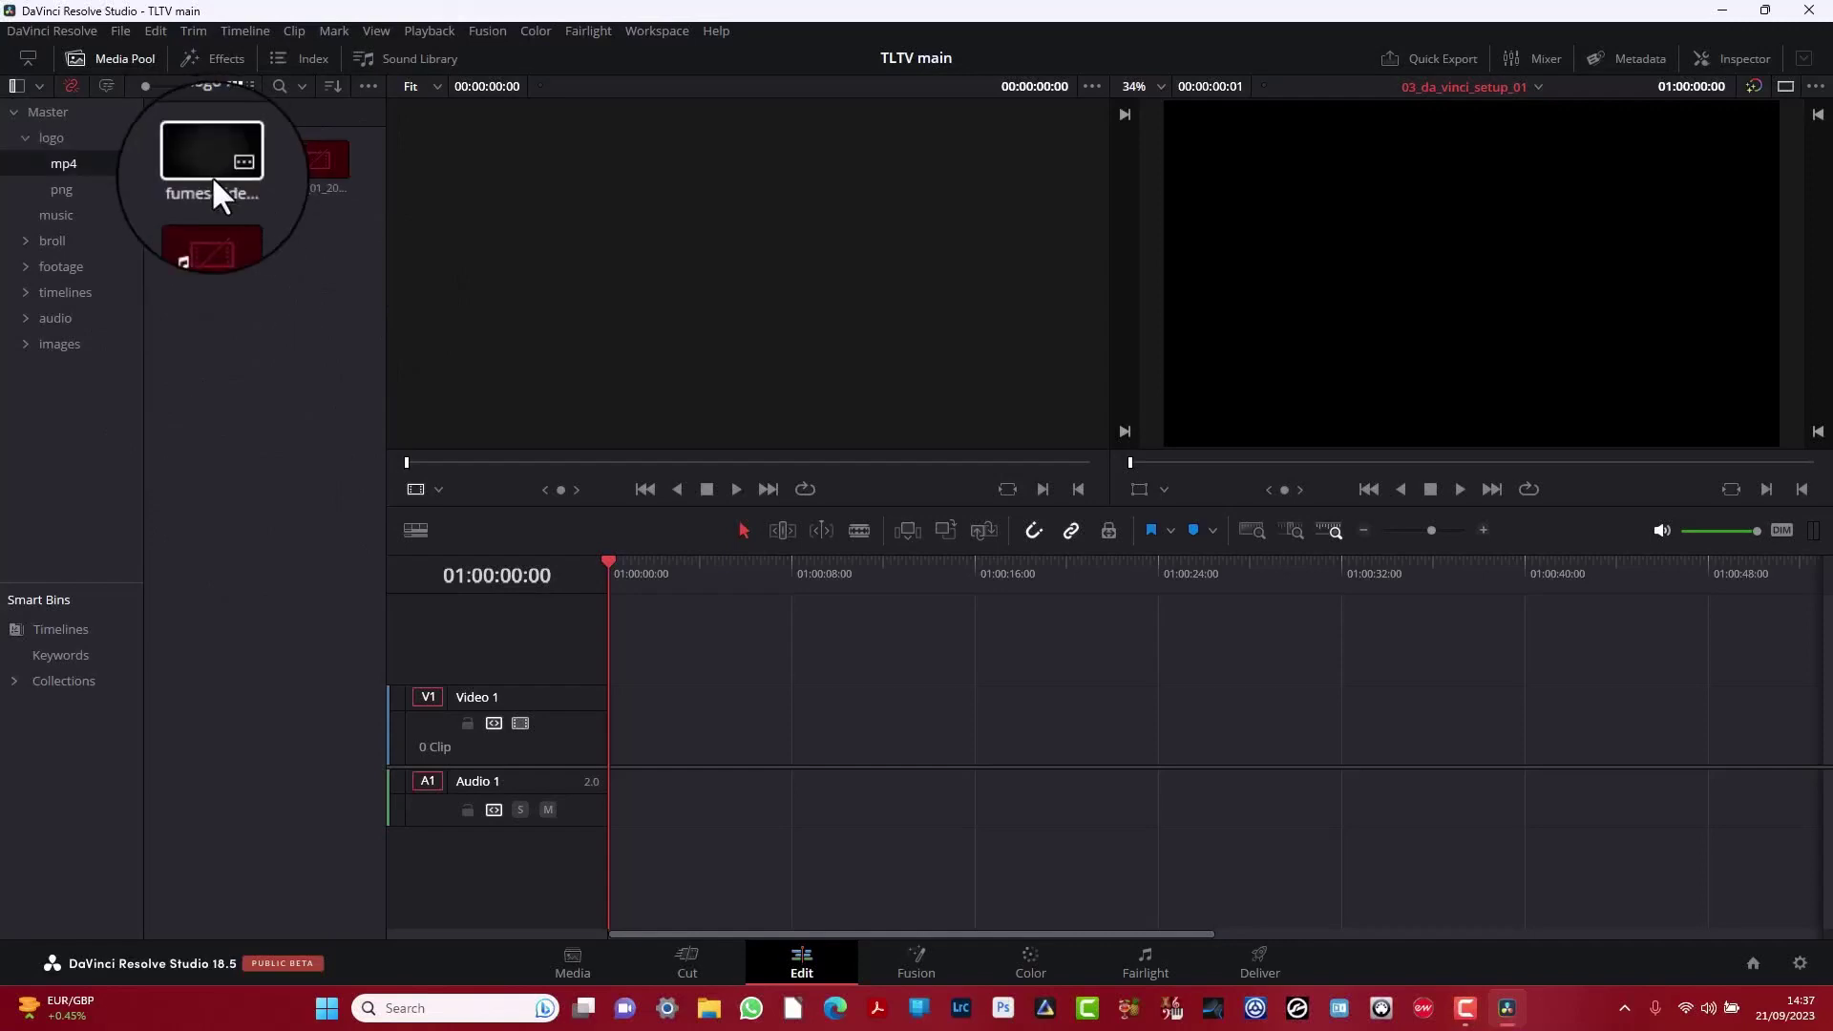
left_click_drag(227, 163, 954, 720)
left_click_drag(792, 736, 615, 752)
Play the timeline, toggle between single and dual viewer layouts, and load the clip in the source viewer.
key("space")
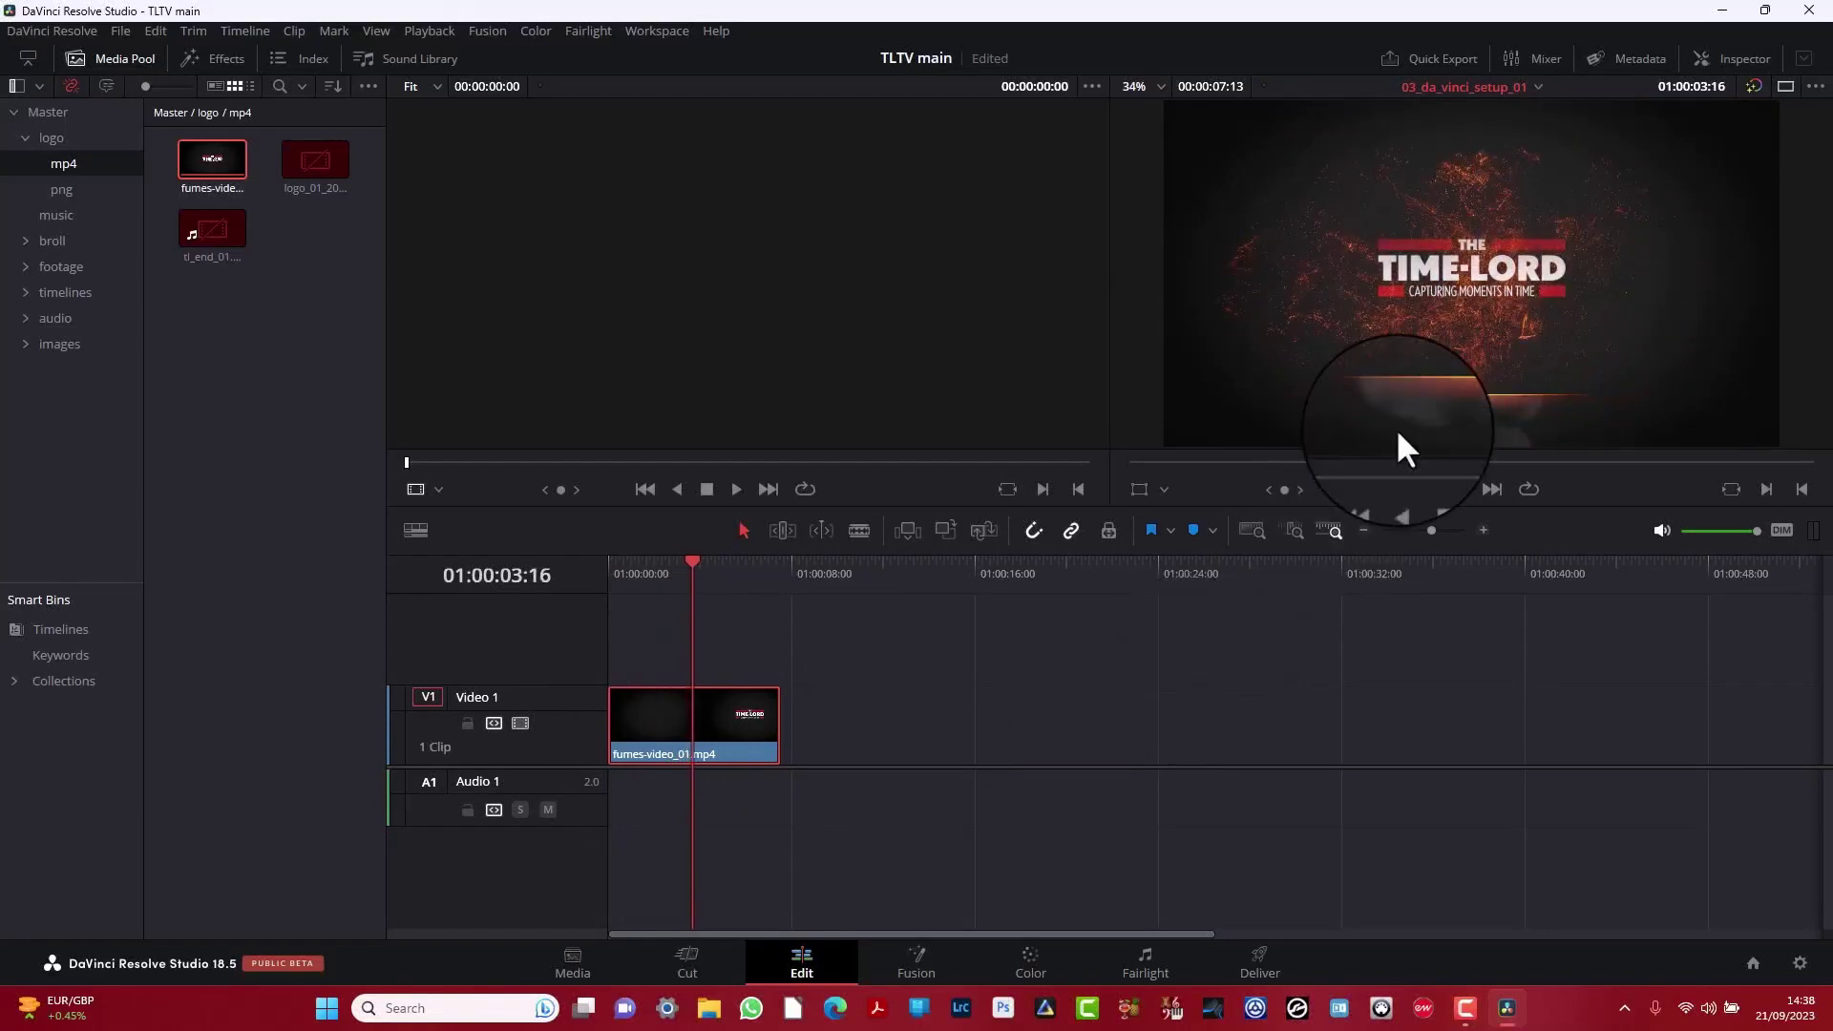
left_click(1783, 87)
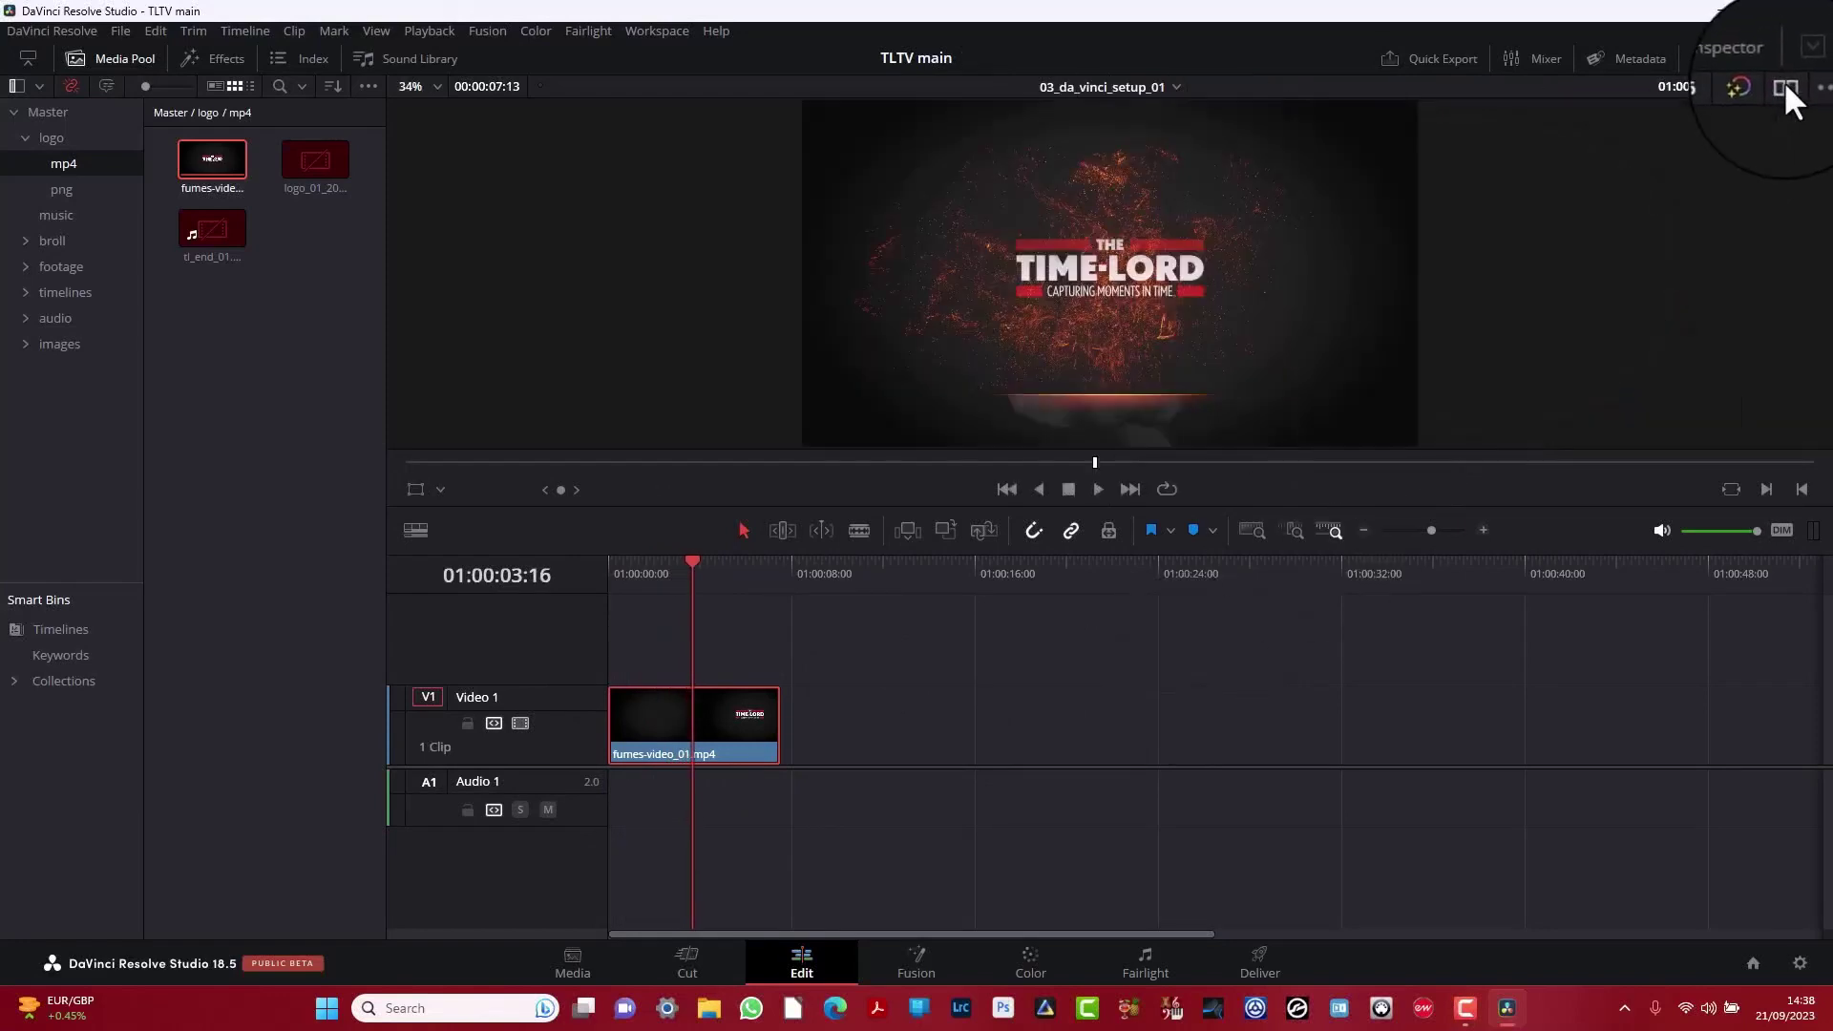
left_click(1783, 87)
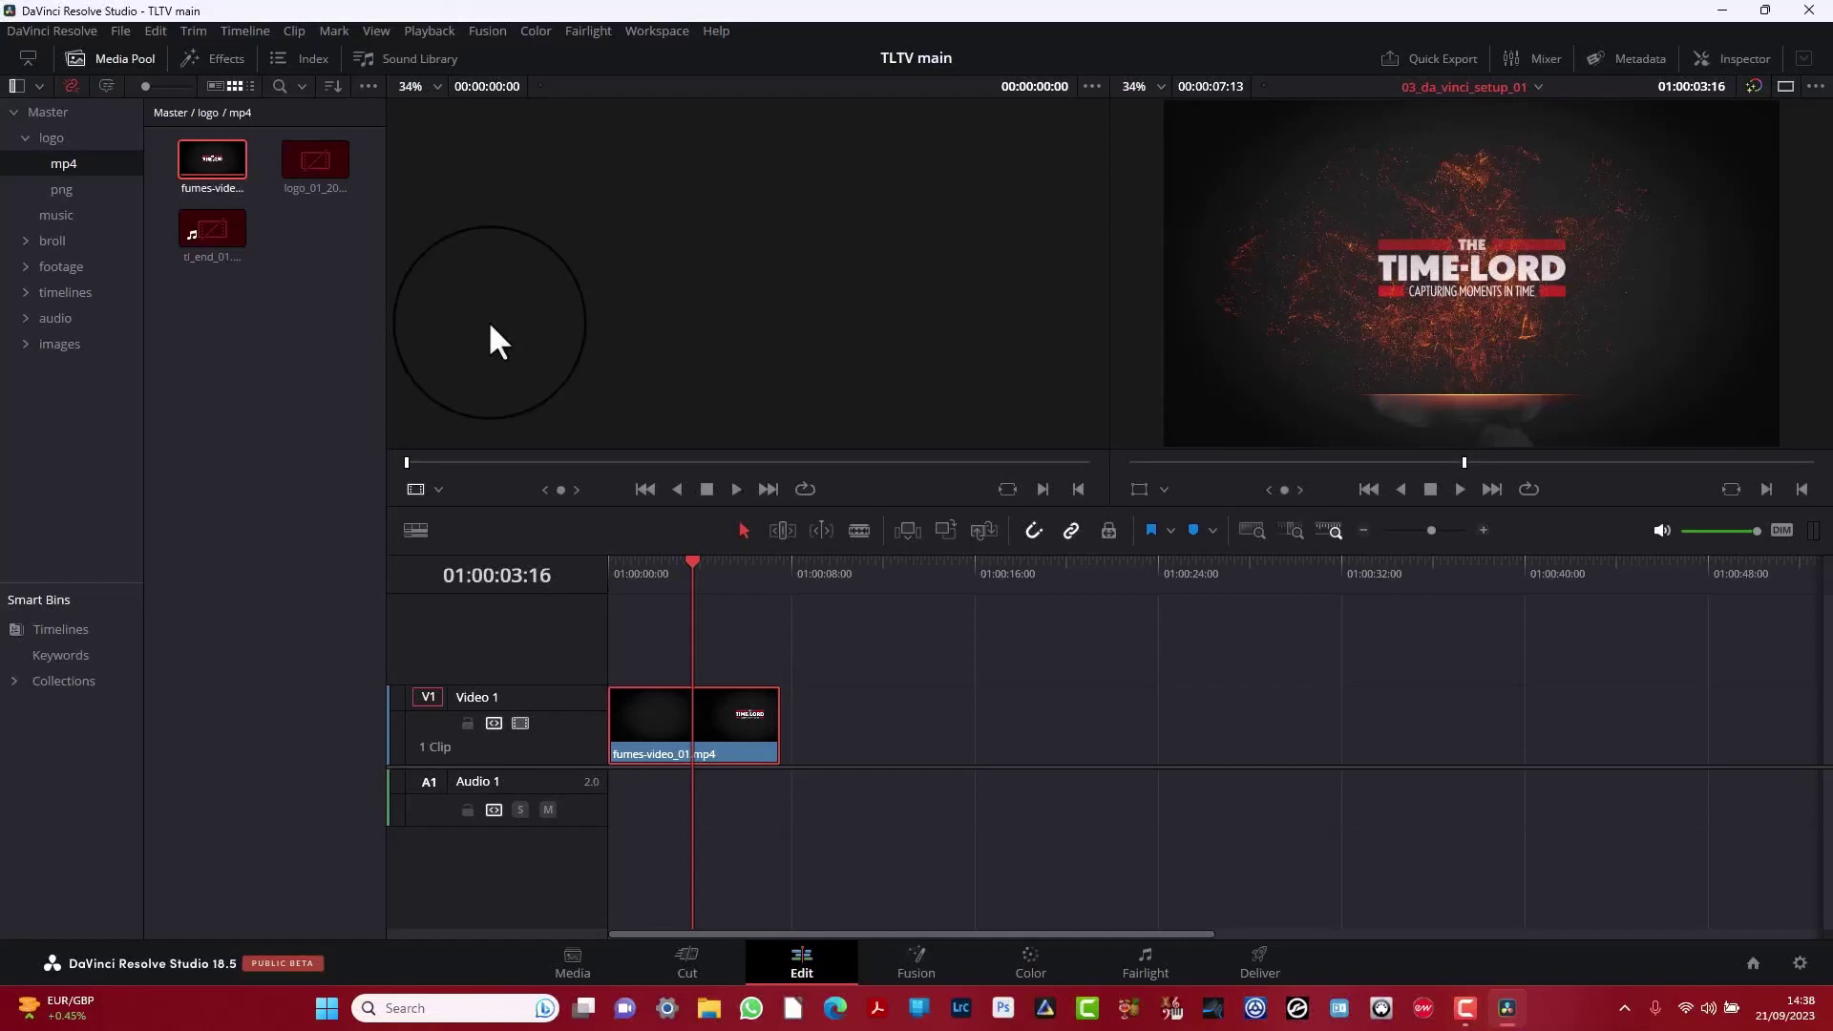
left_click(211, 156)
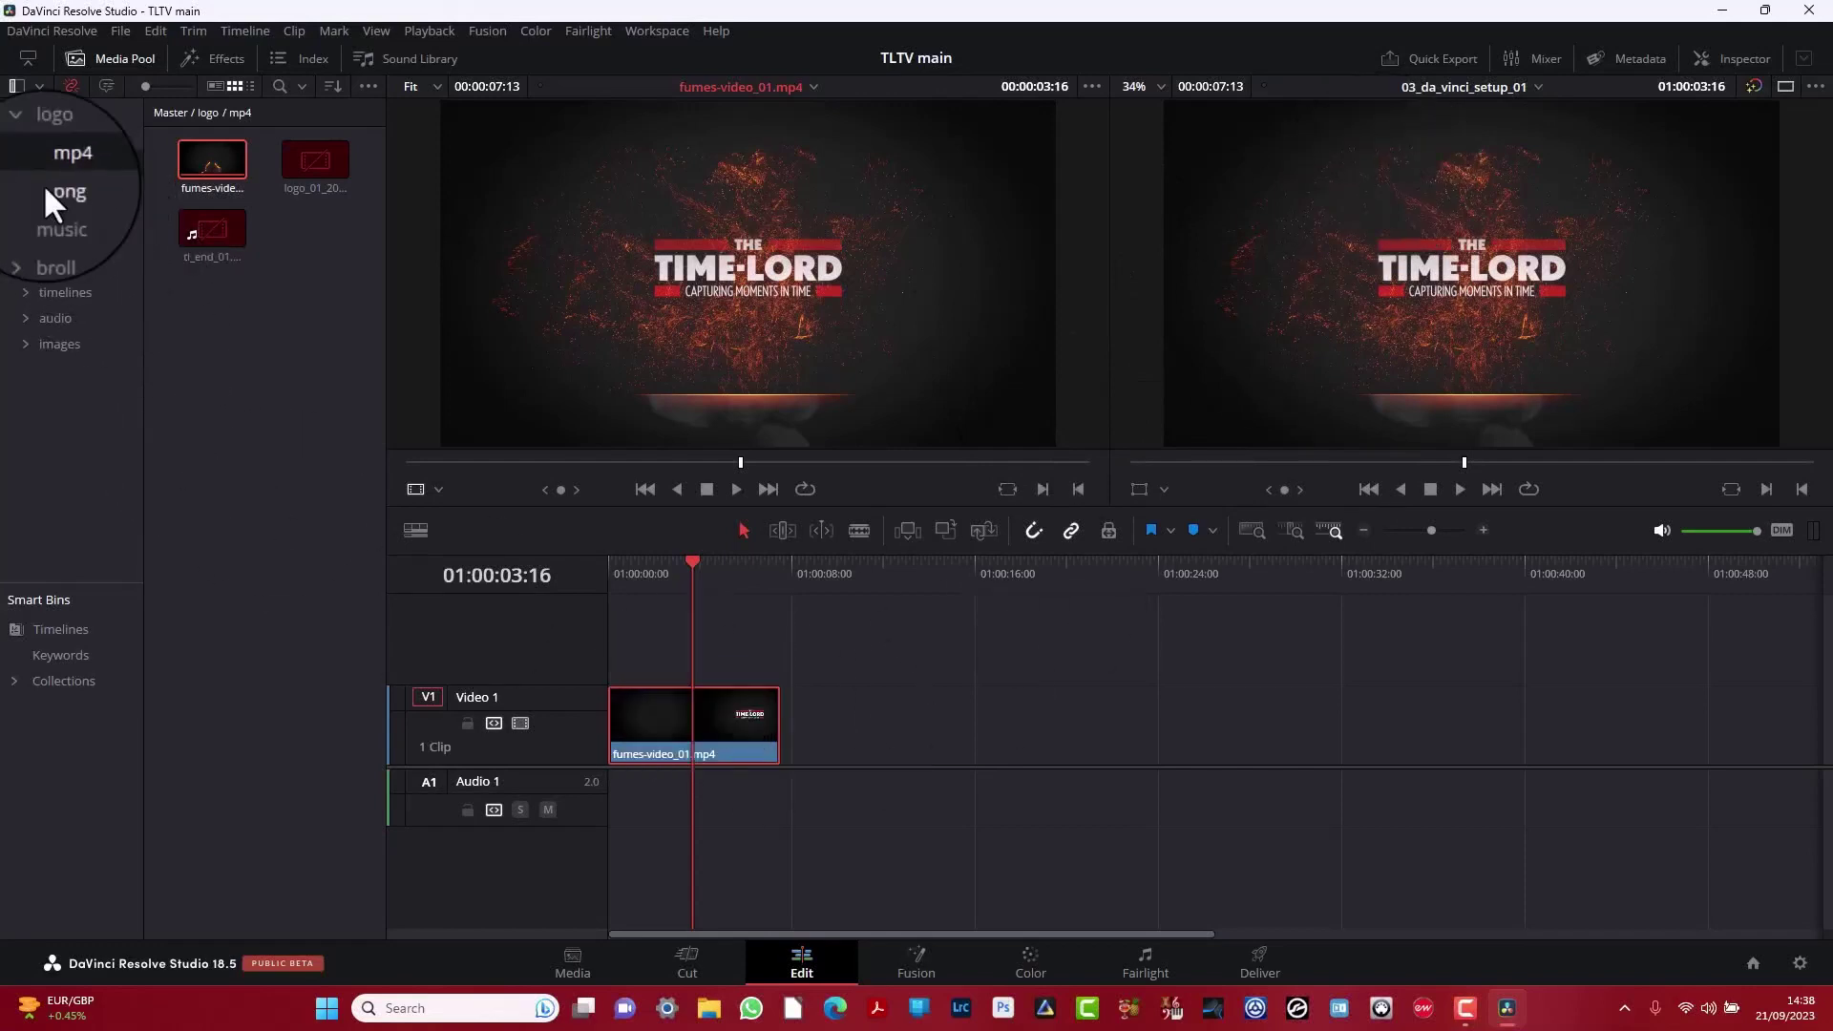
Add the Blue Sky Funk music clip from the music bin to Audio 1.
left_click(43, 210)
left_click(202, 290)
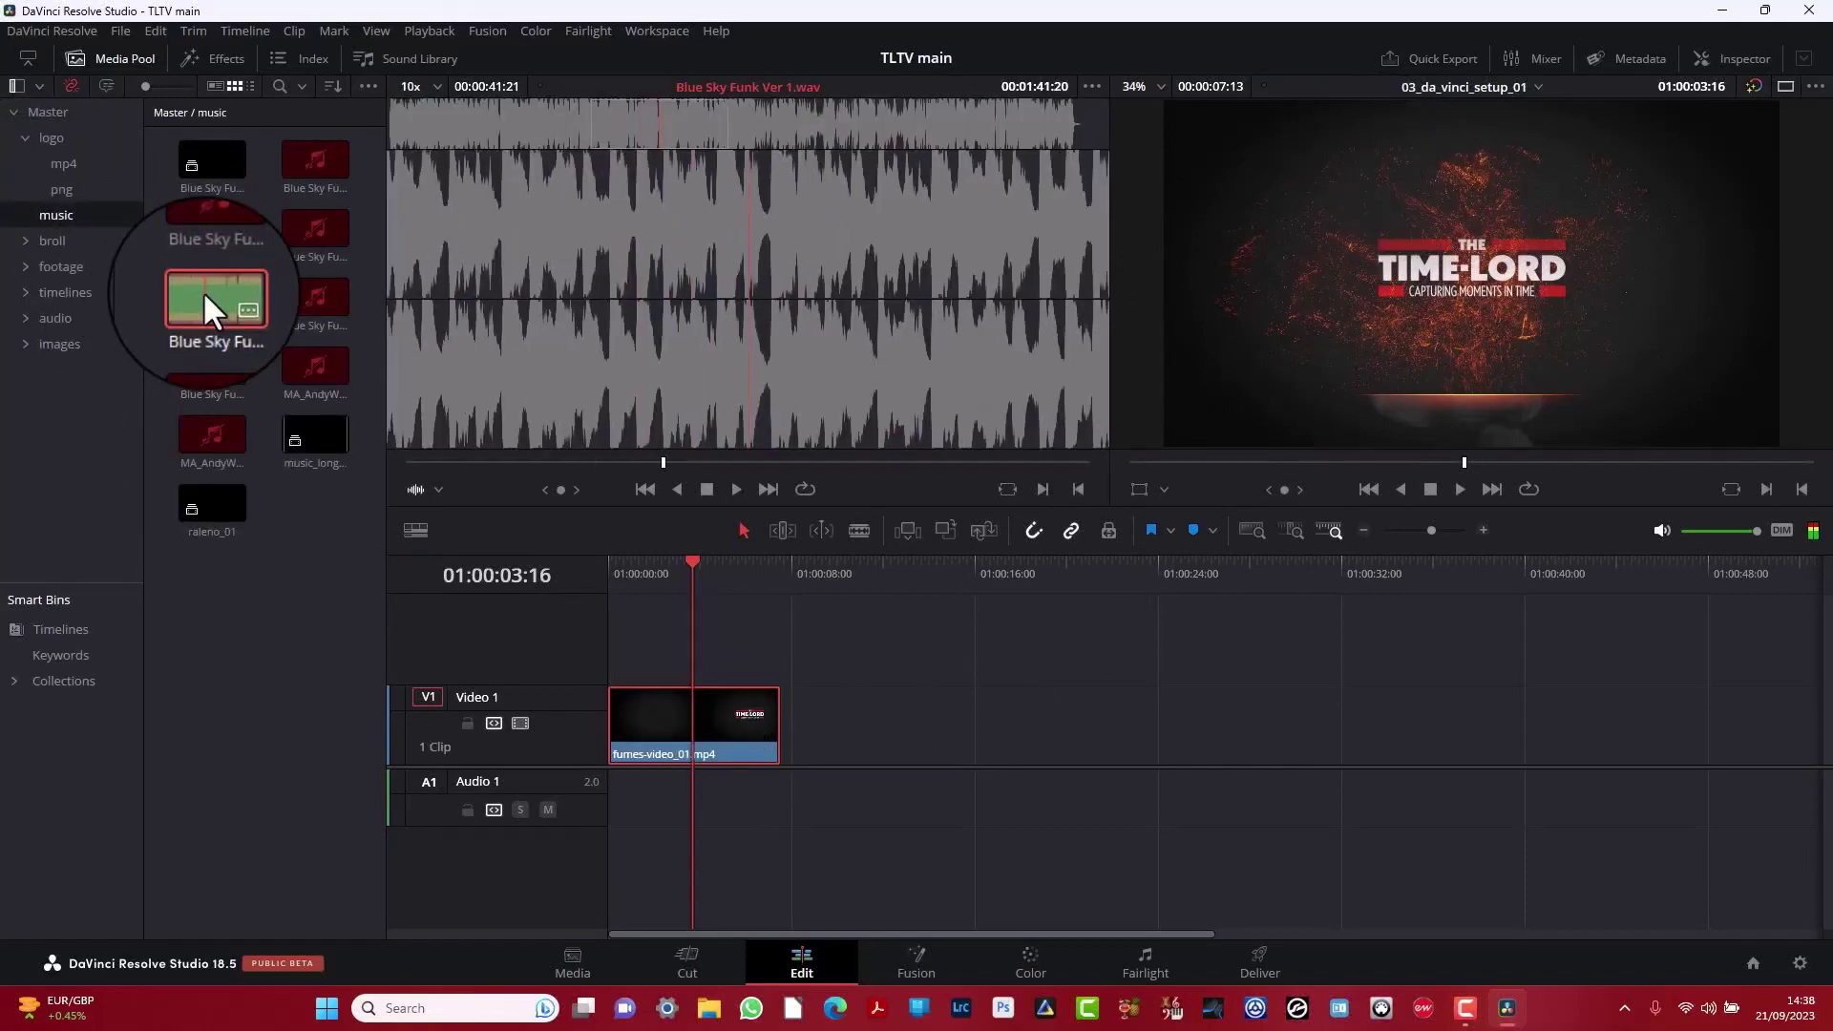
left_click_drag(202, 290, 667, 787)
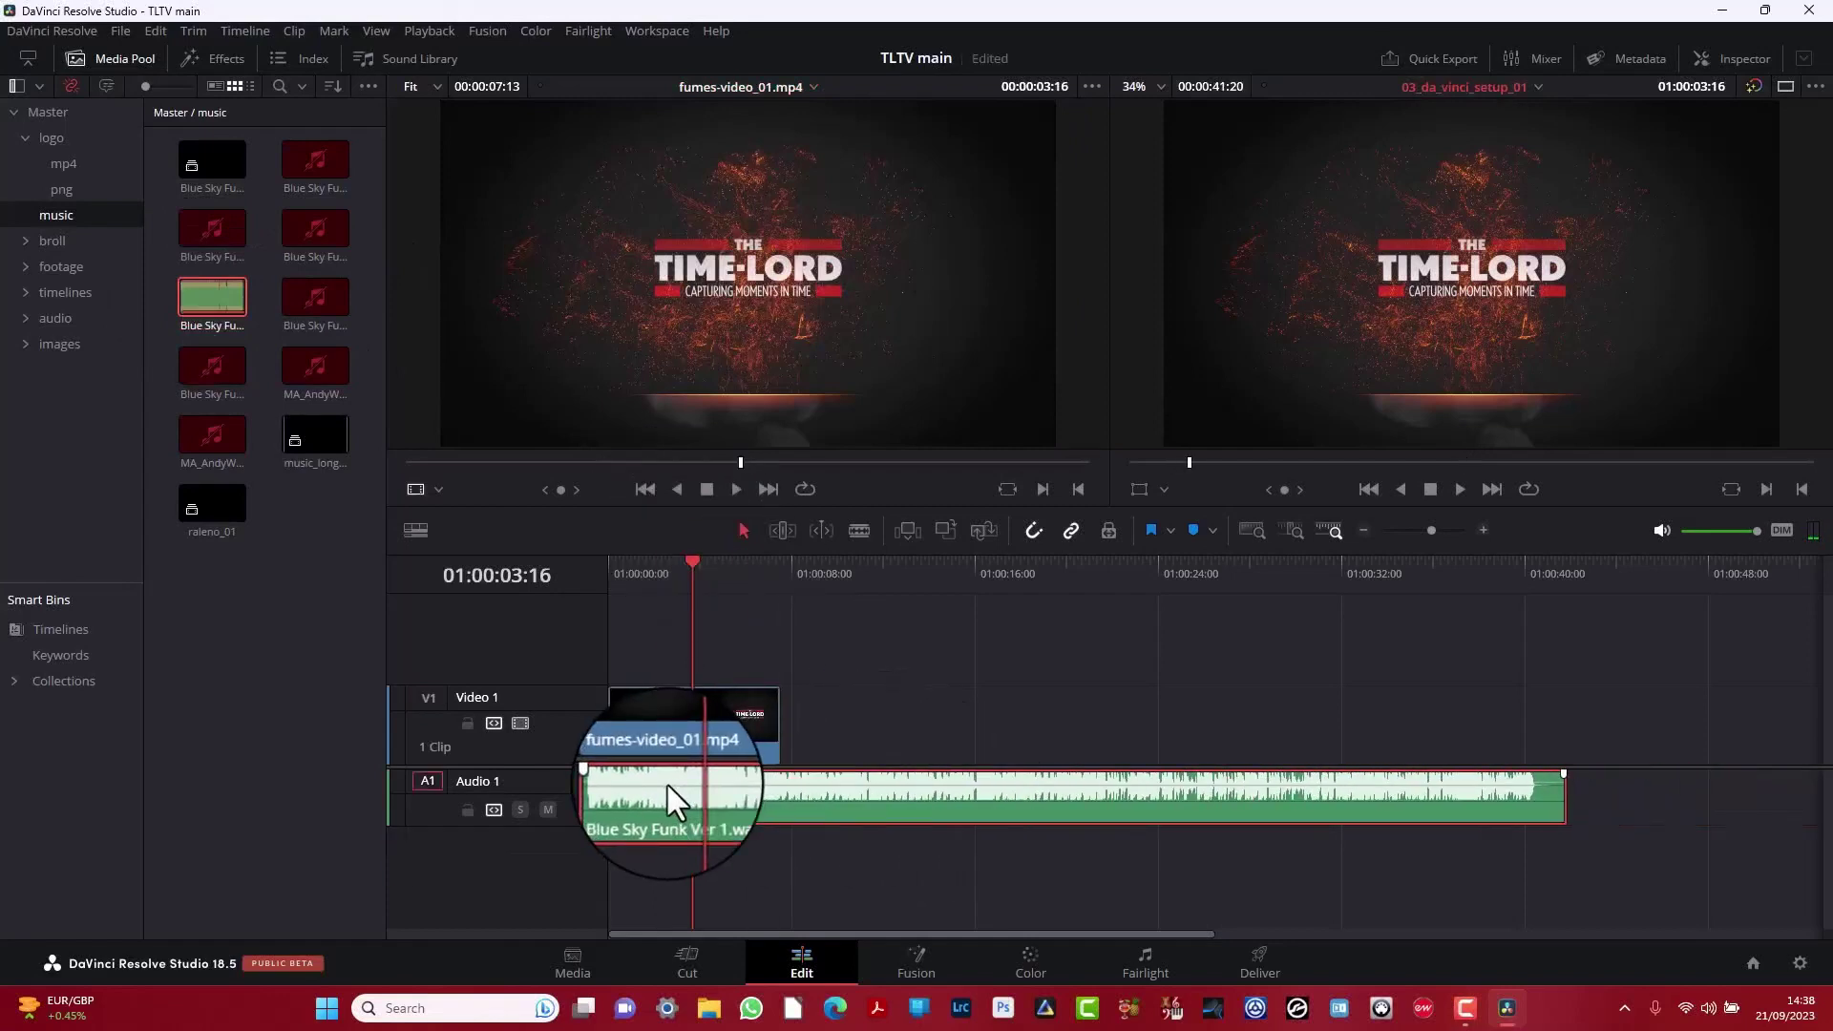
Normalize the music clip's audio levels using True Peak mode.
right_click(907, 793)
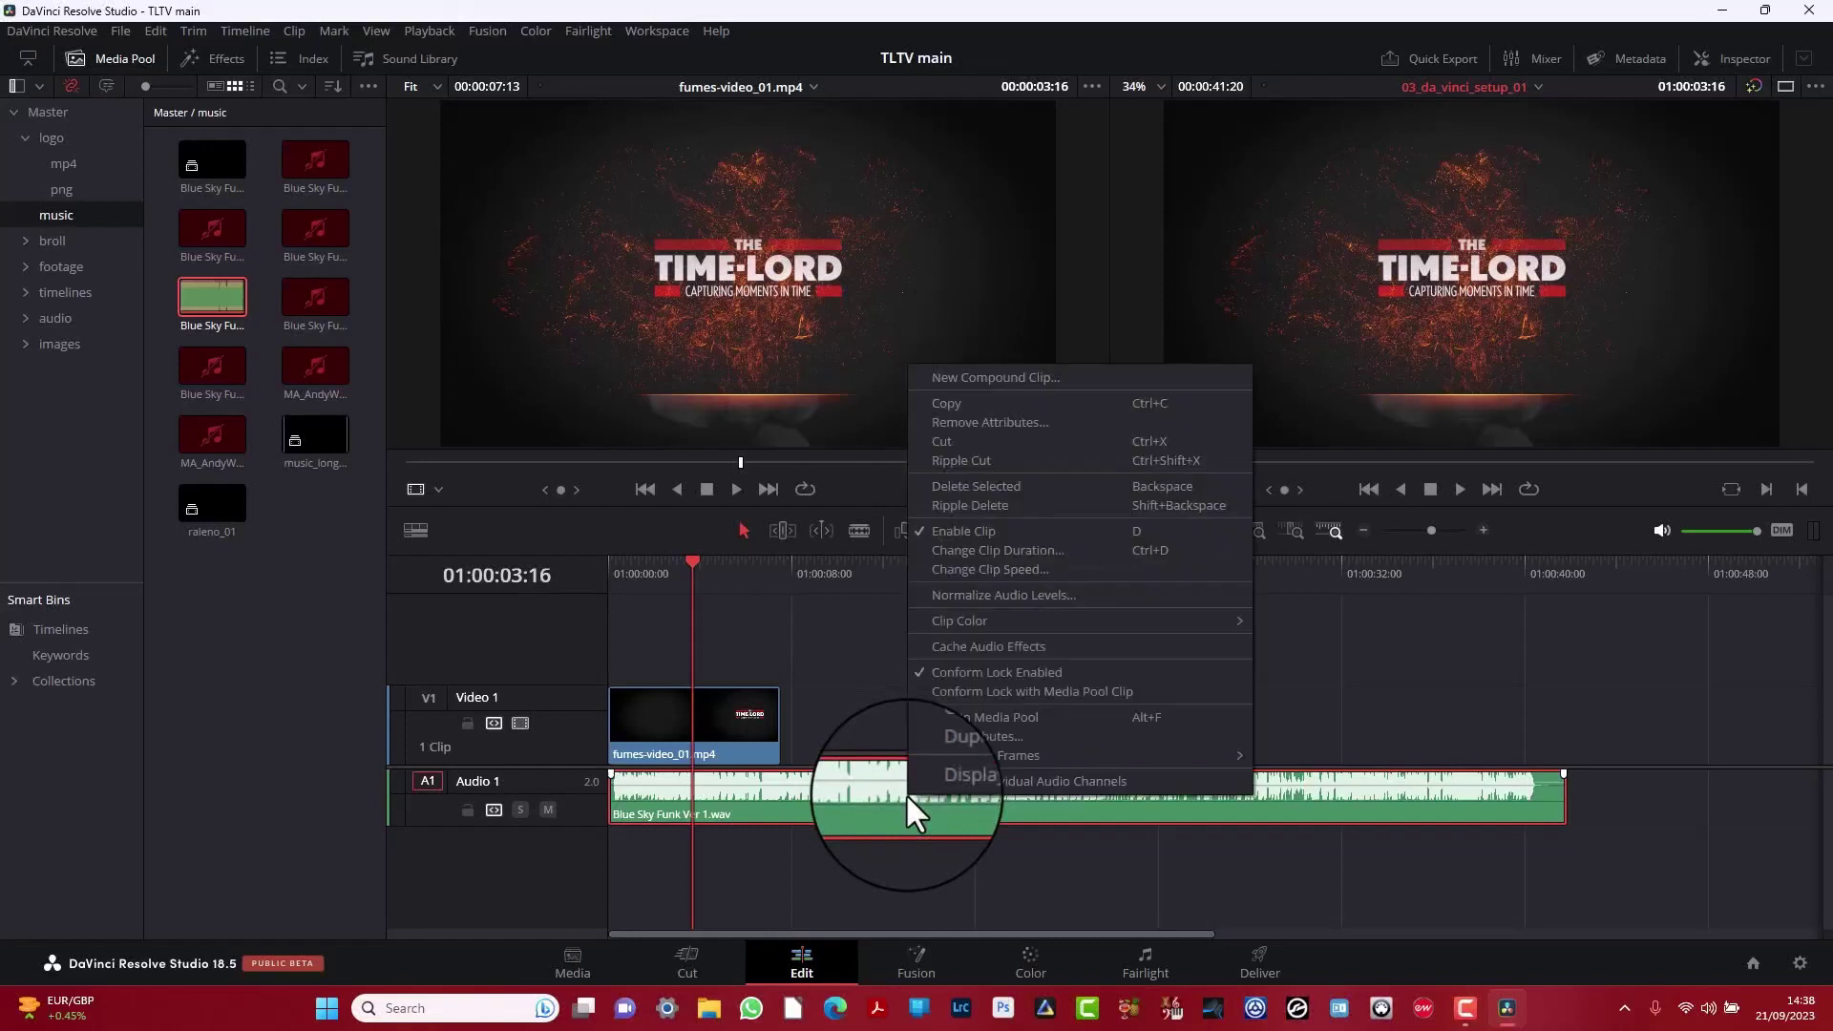
left_click(1090, 590)
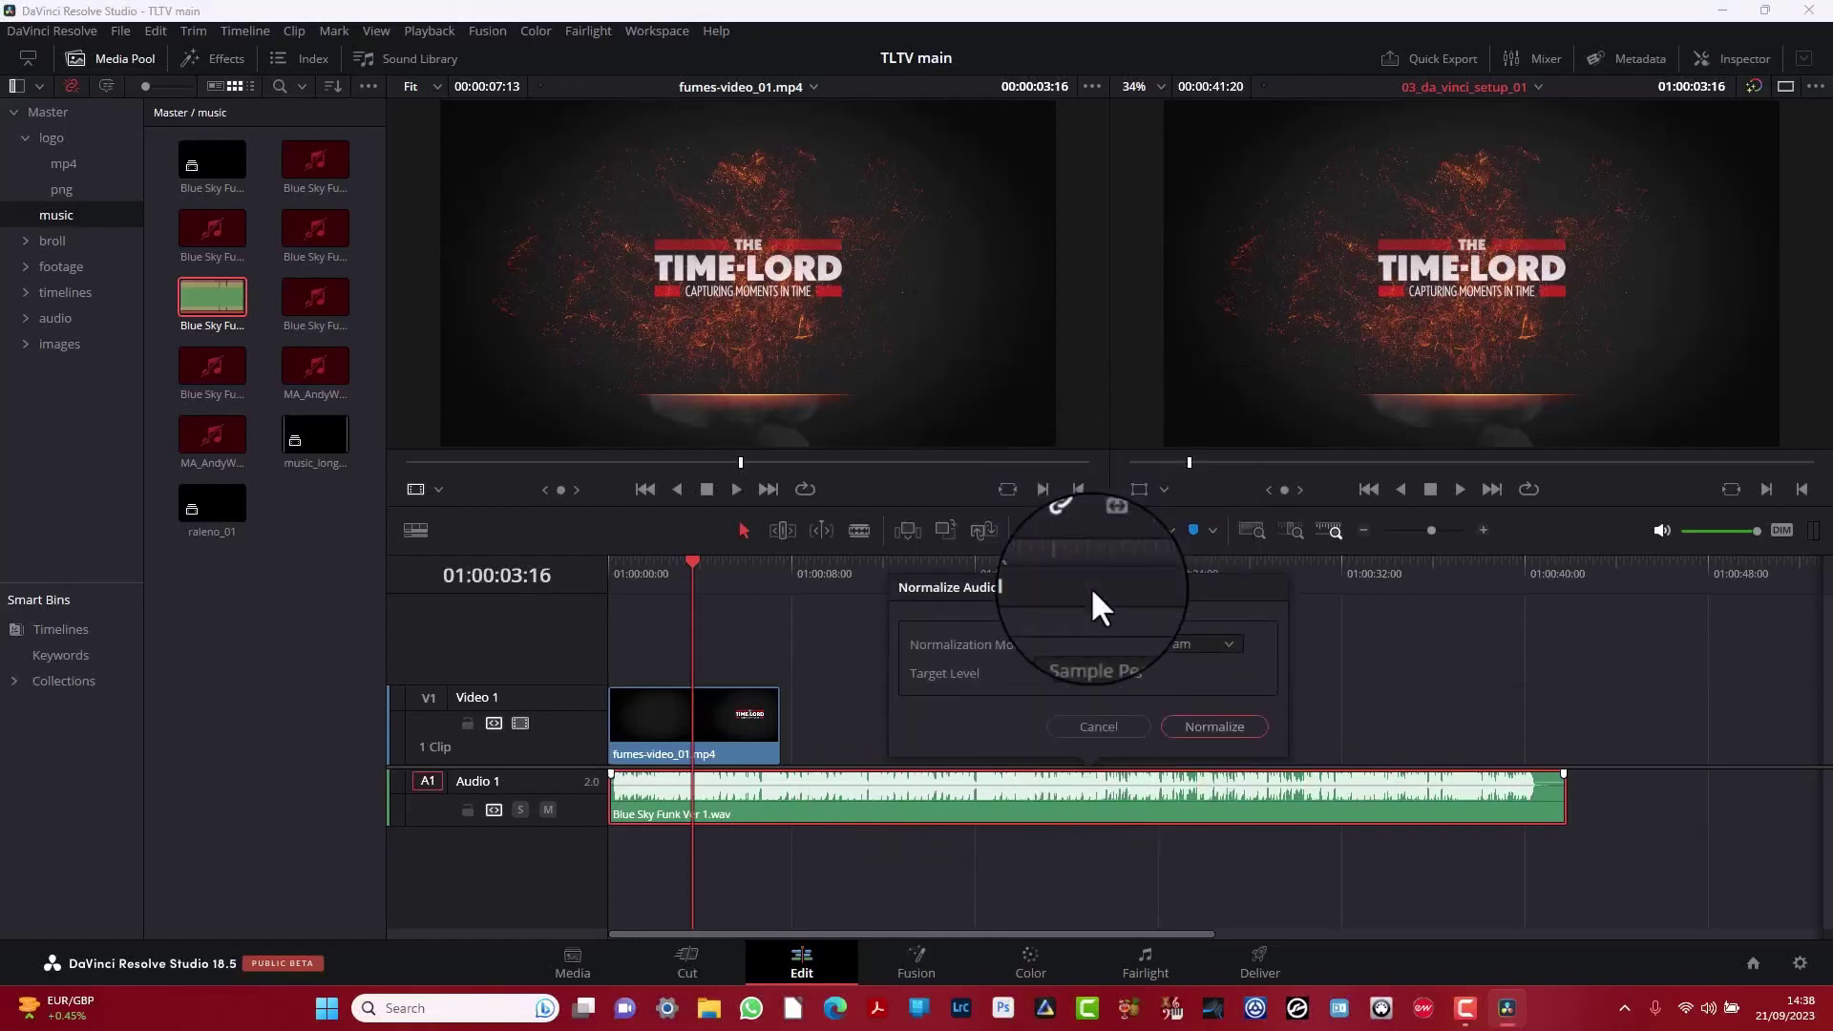
left_click(1224, 641)
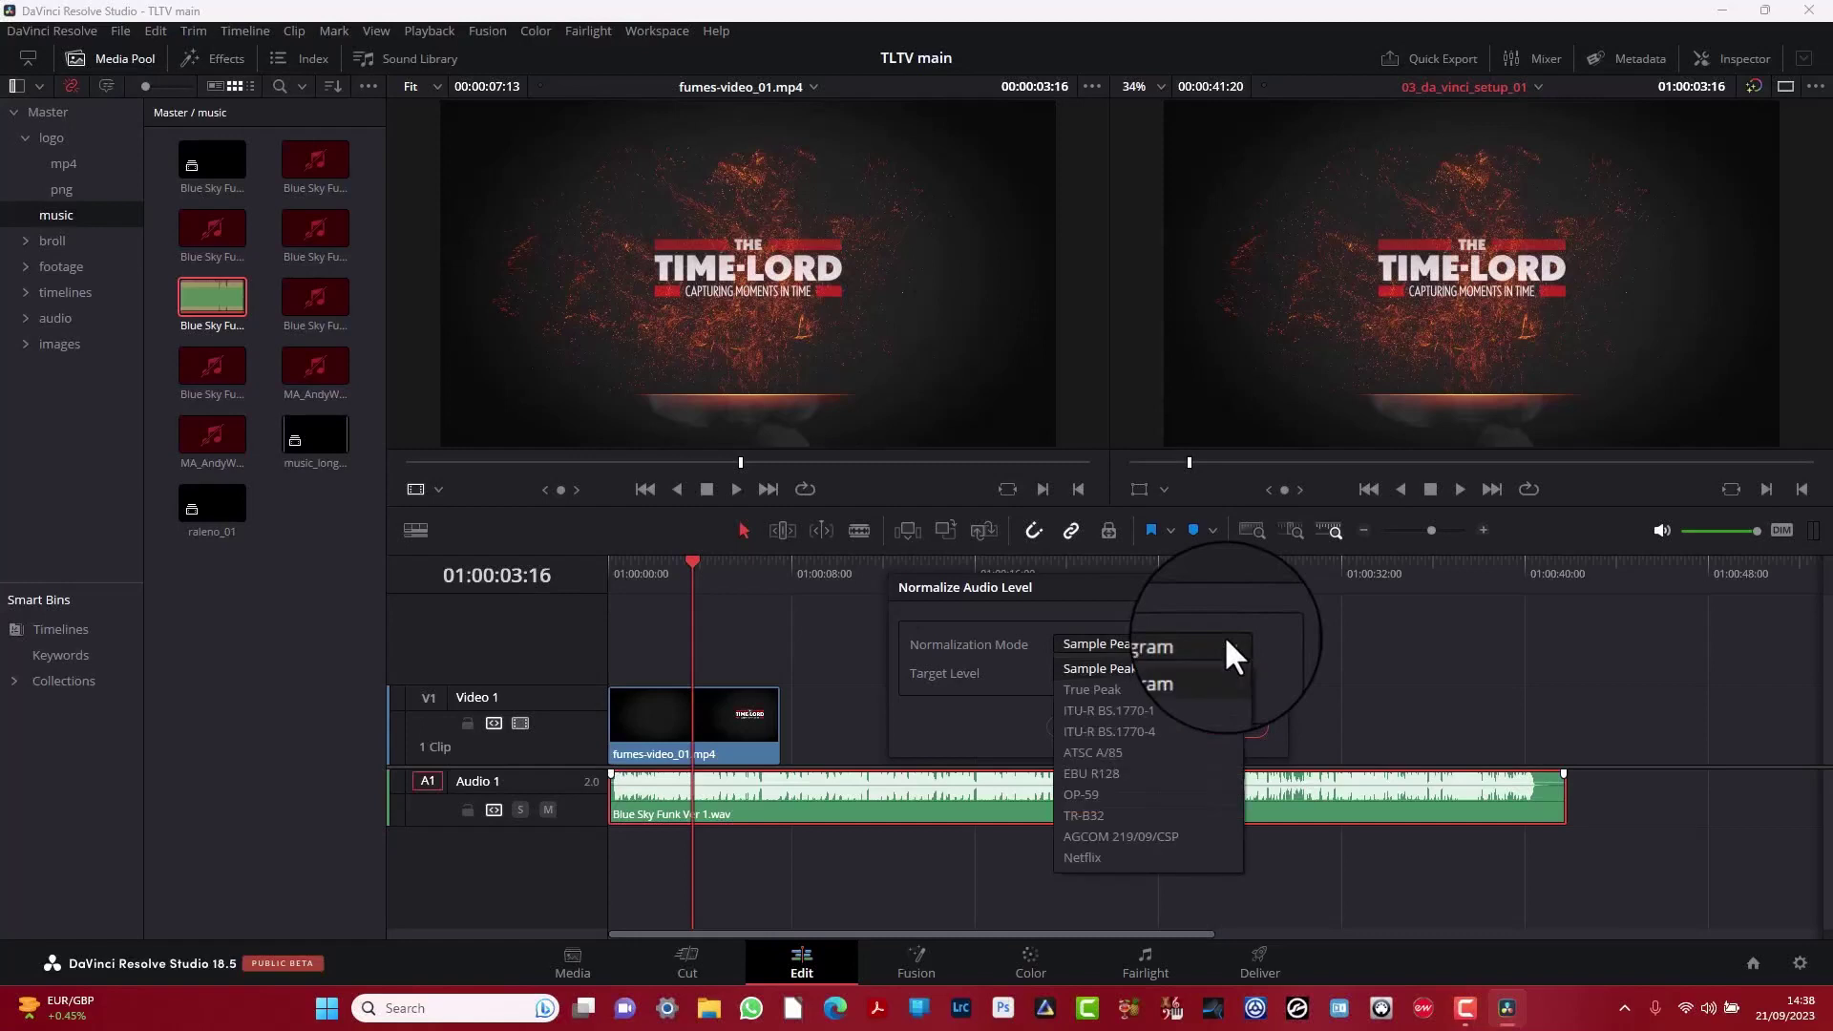
left_click(1182, 685)
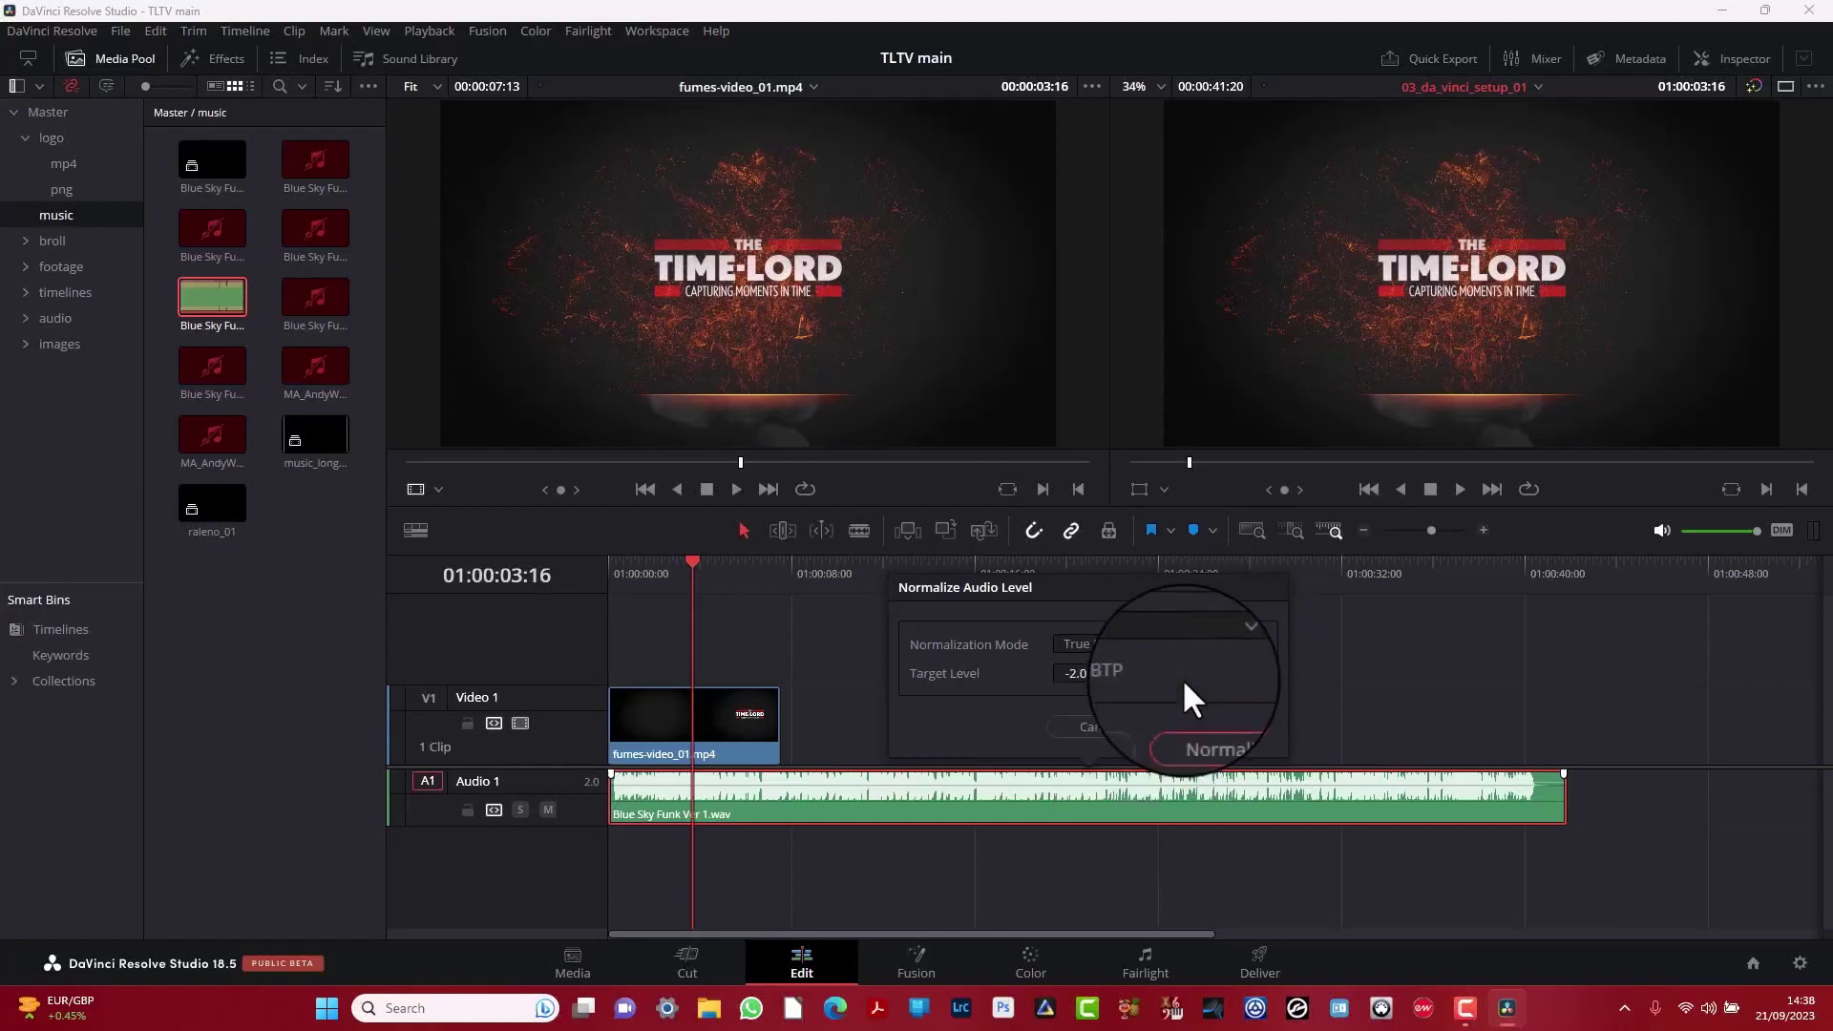
left_click(1214, 721)
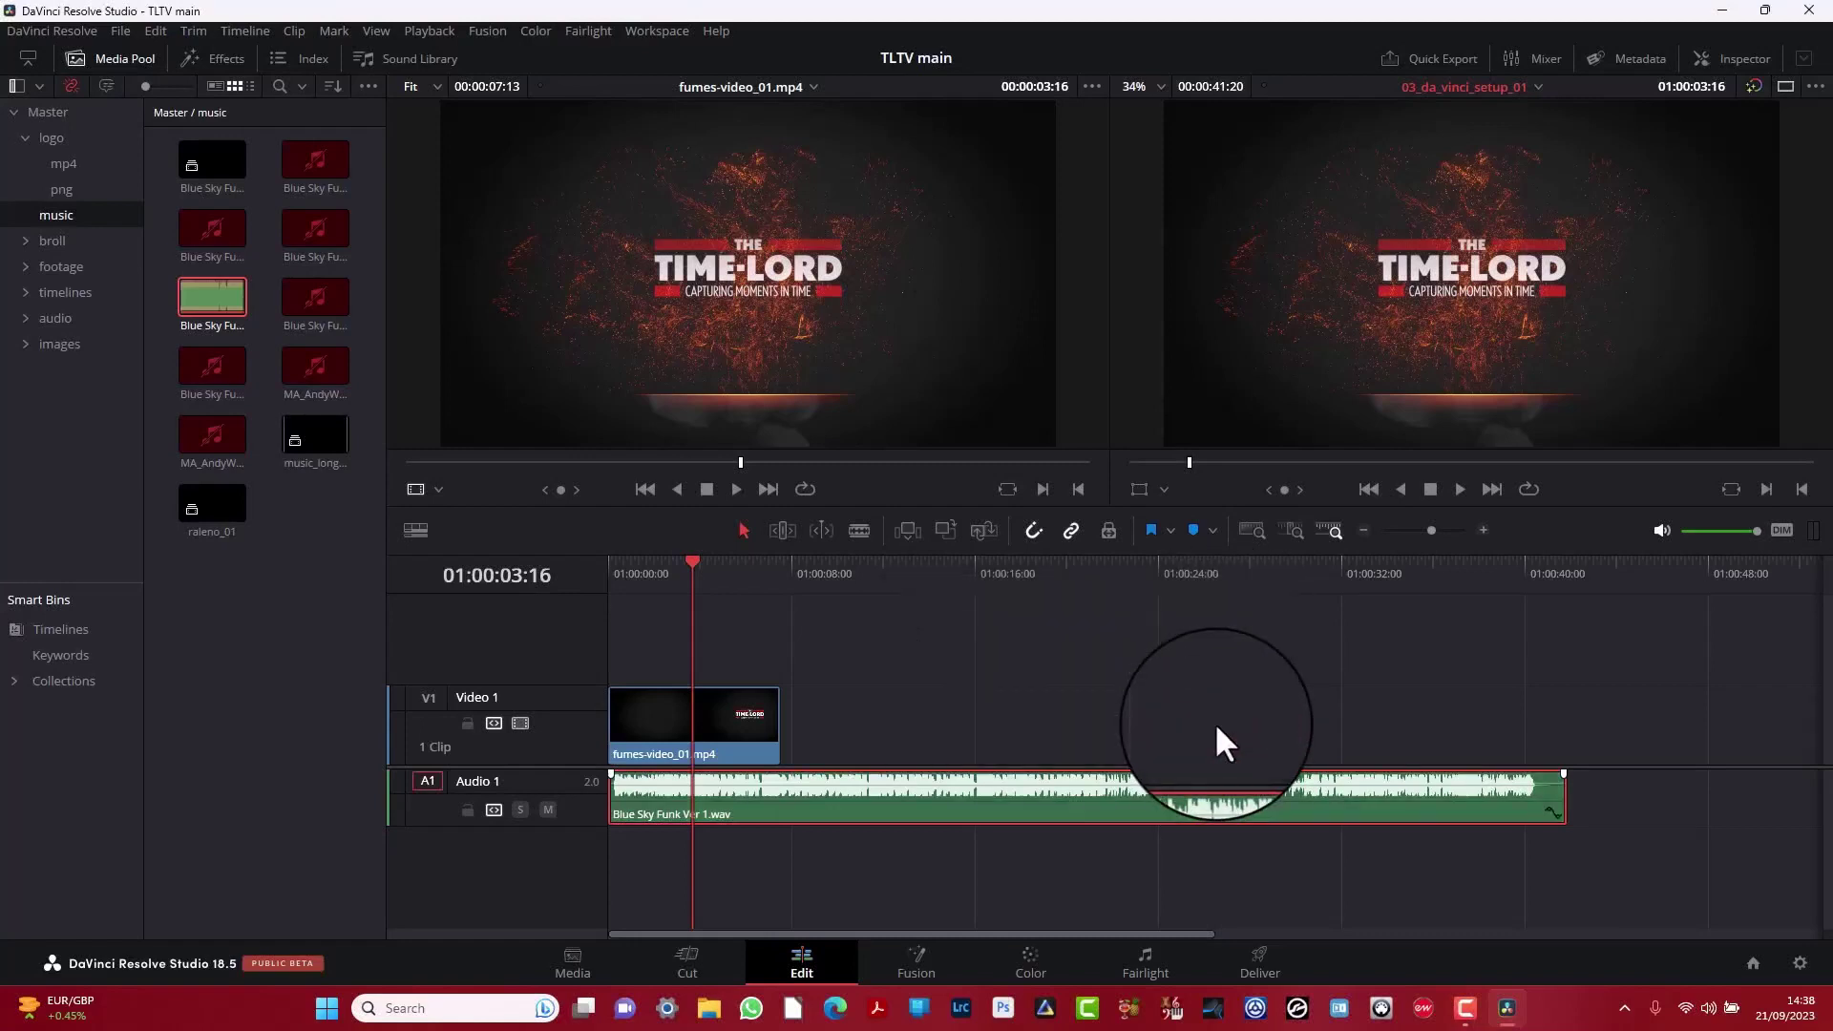
Re-normalize the music clip to the Netflix loudness standard and show its properties in the Inspector.
right_click(1128, 807)
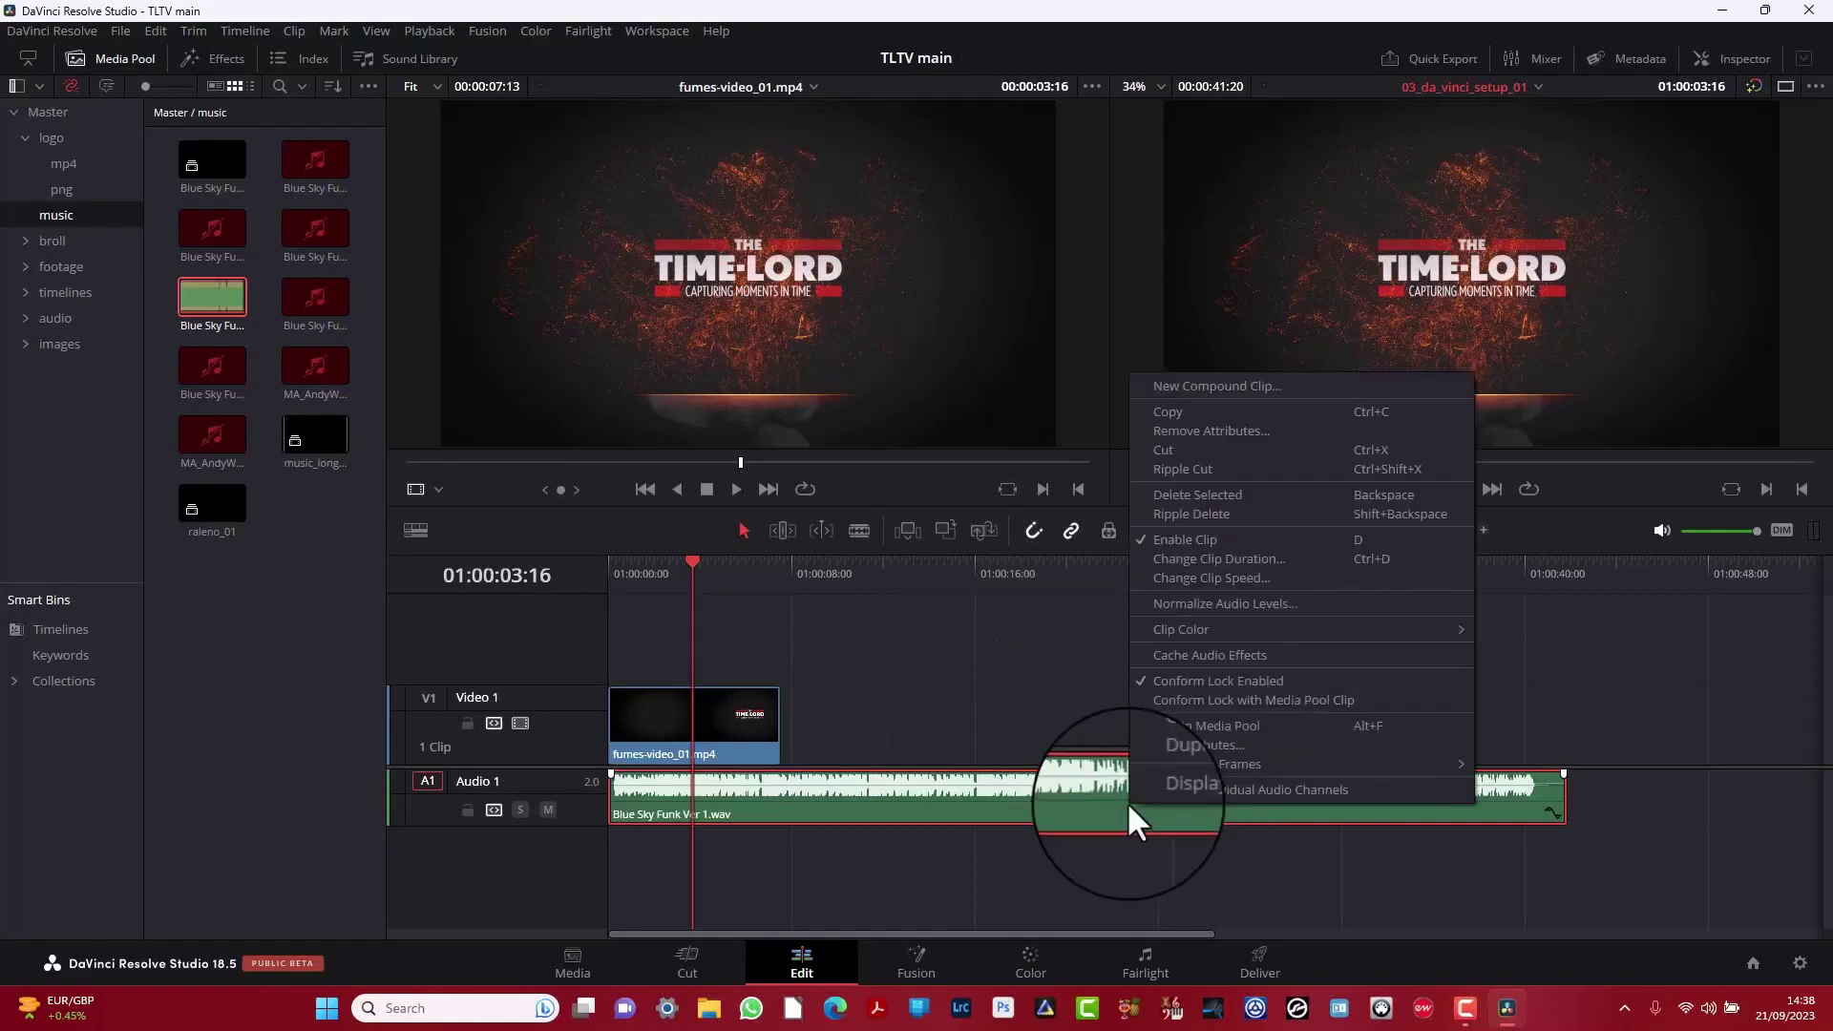
left_click(1231, 604)
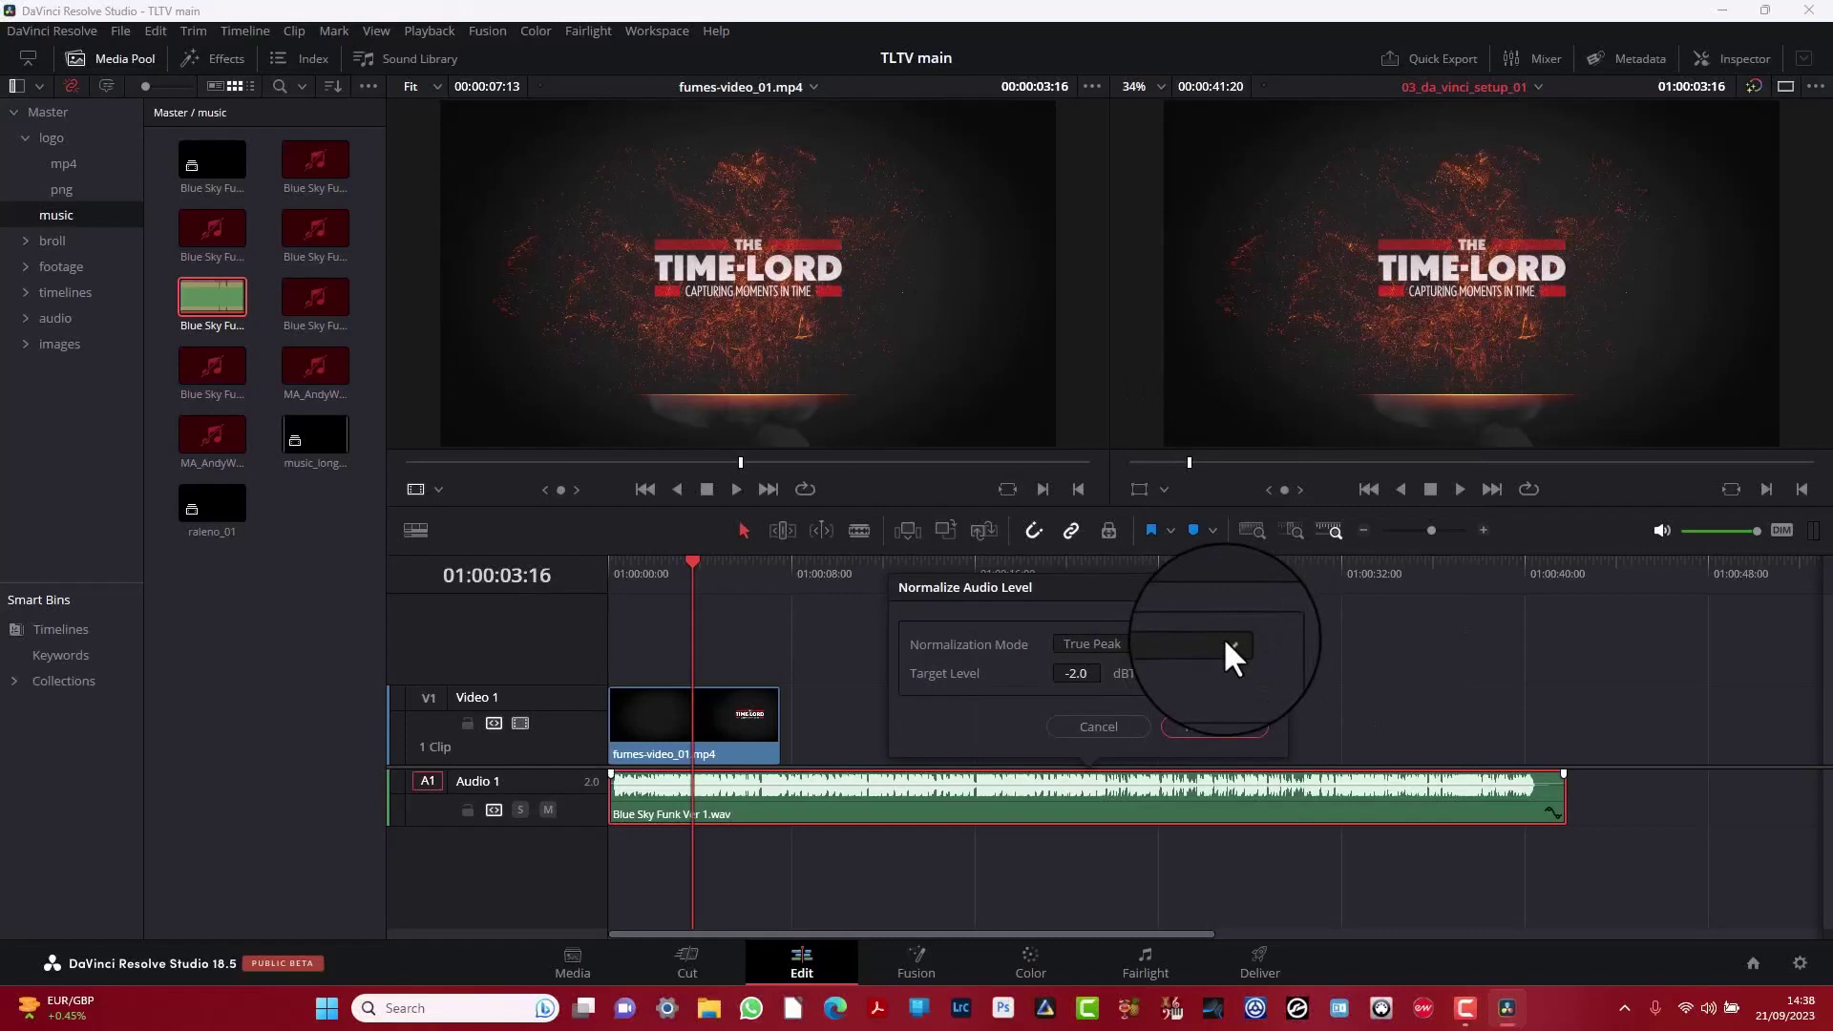
left_click(1222, 638)
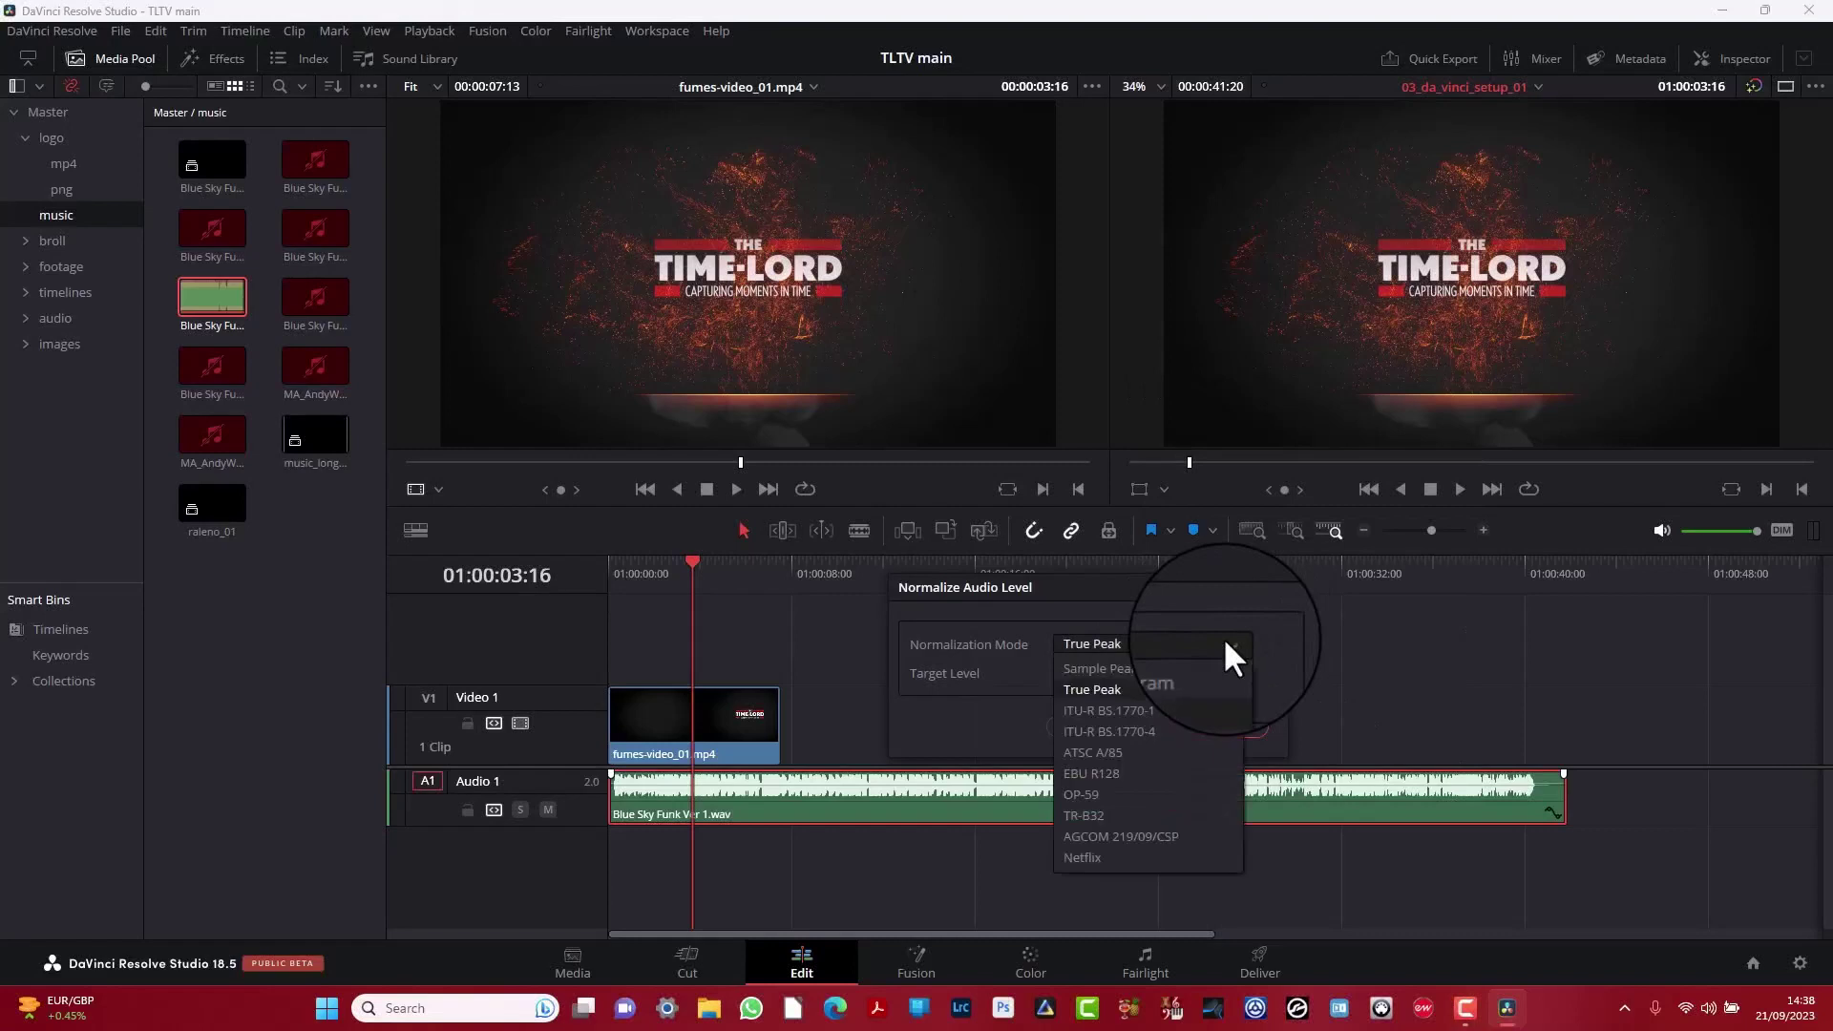
left_click(1096, 855)
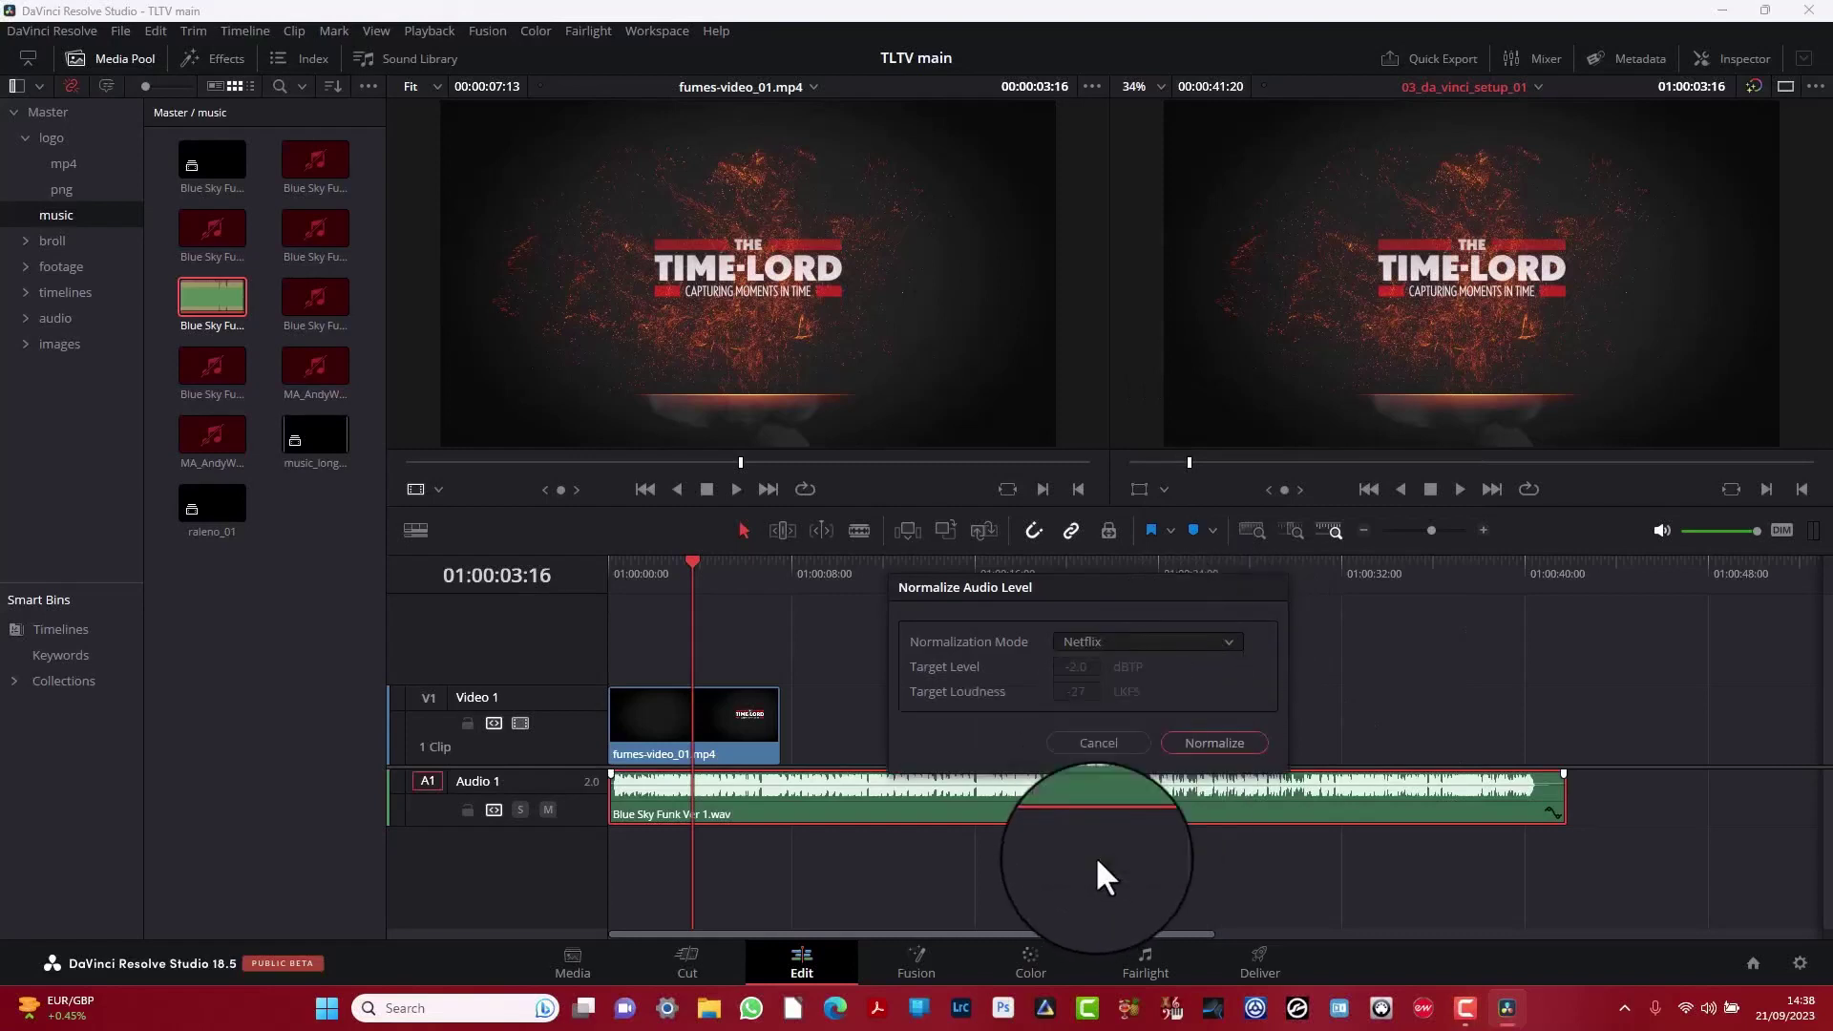
left_click(1232, 757)
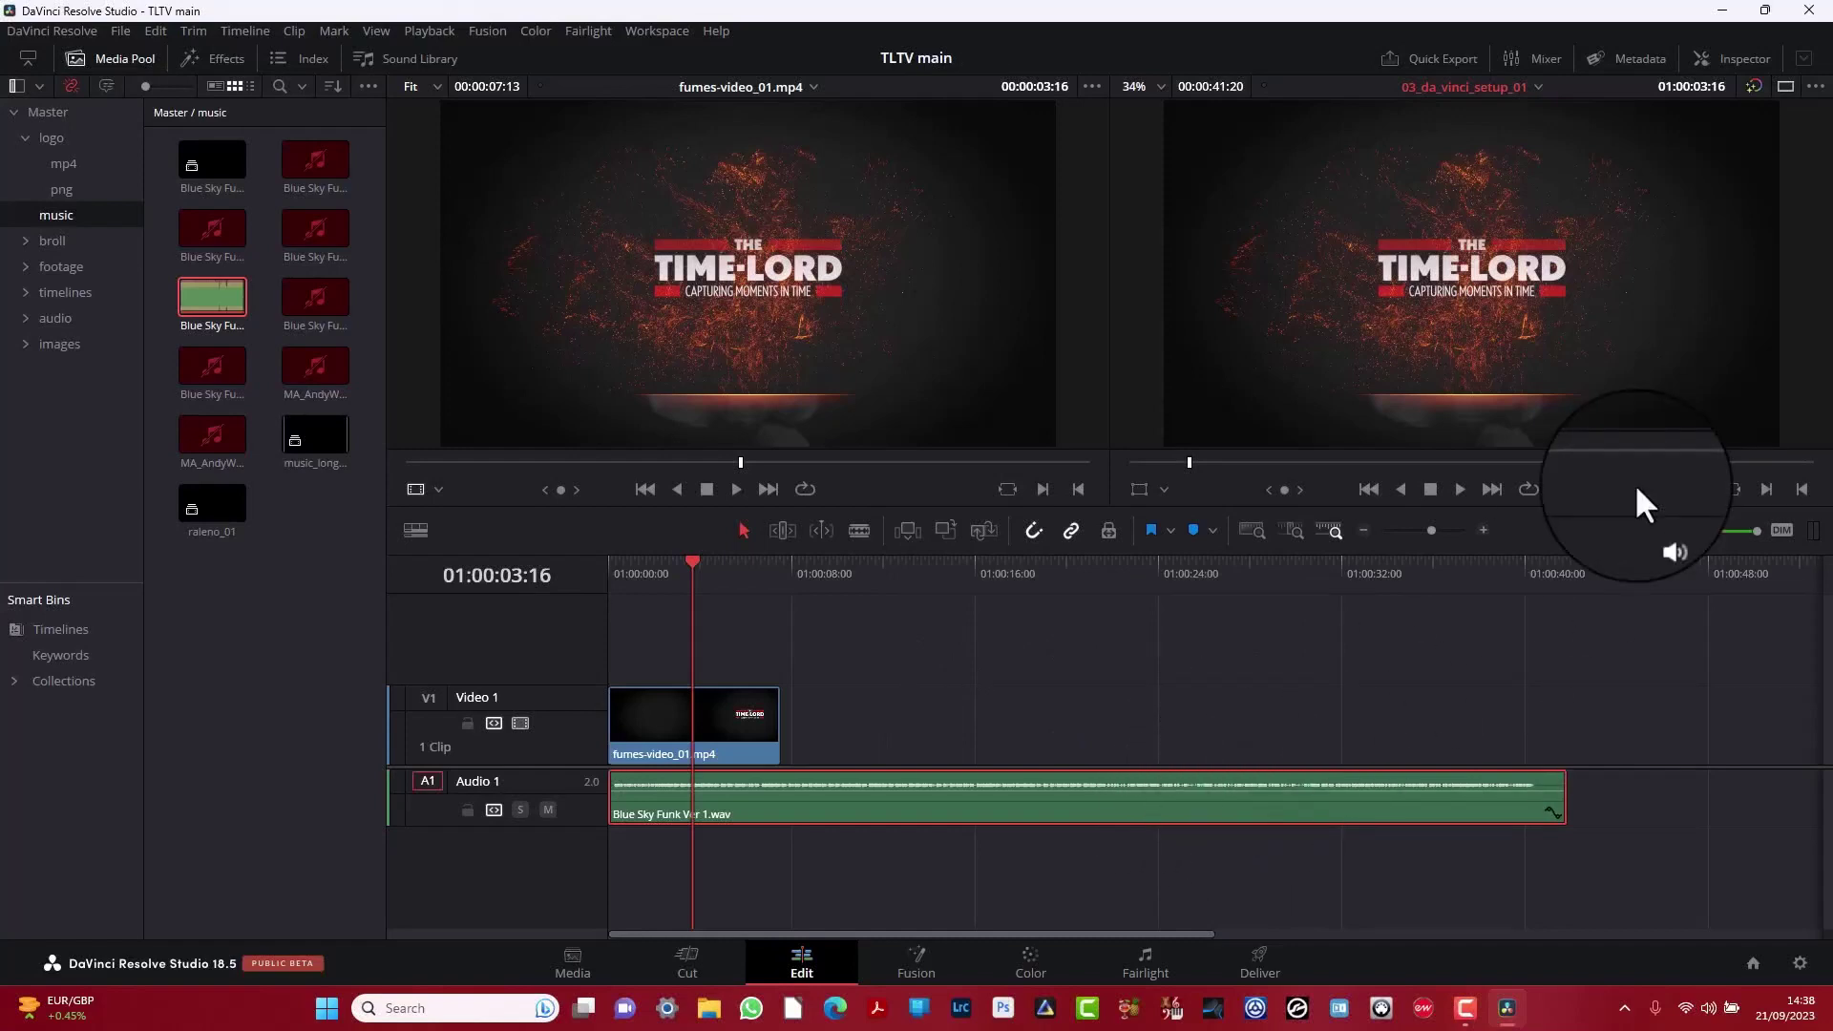
left_click(1736, 58)
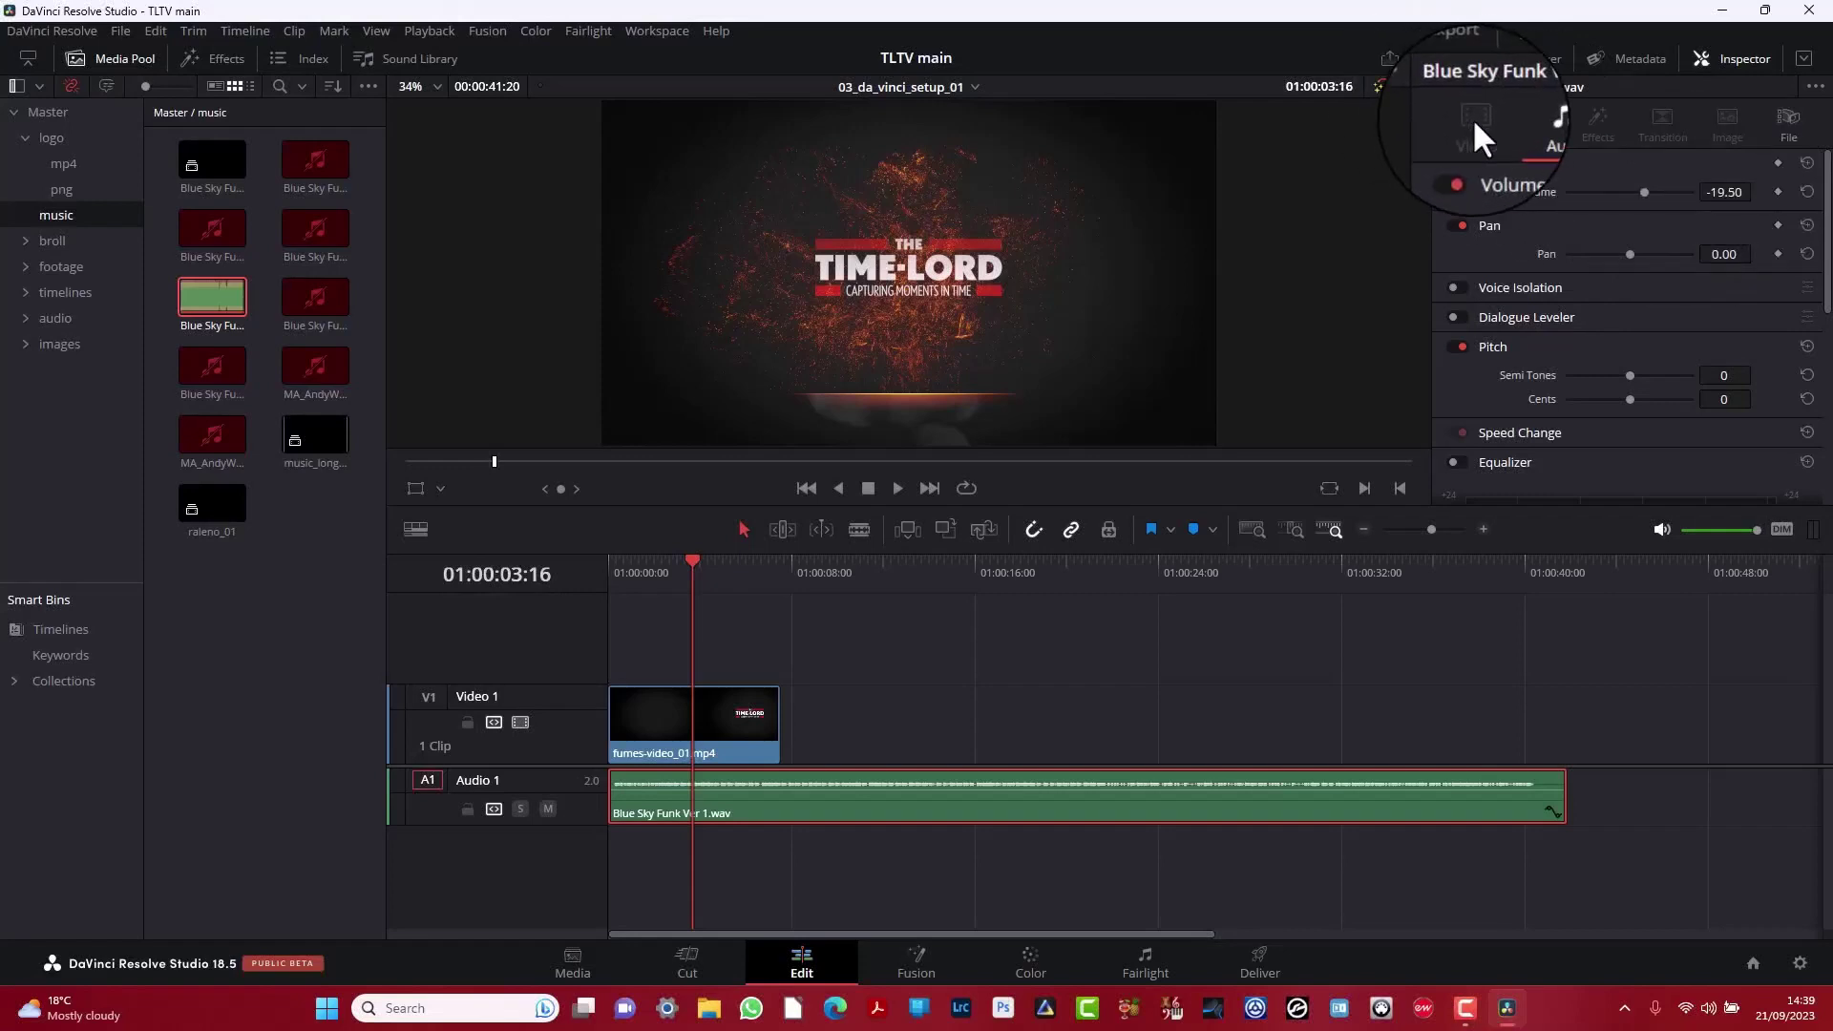
Set Blue Sky Funk Ver 1.wav's Inspector Volume to -9.00, then deselect the timeline clips.
left_click(1735, 194)
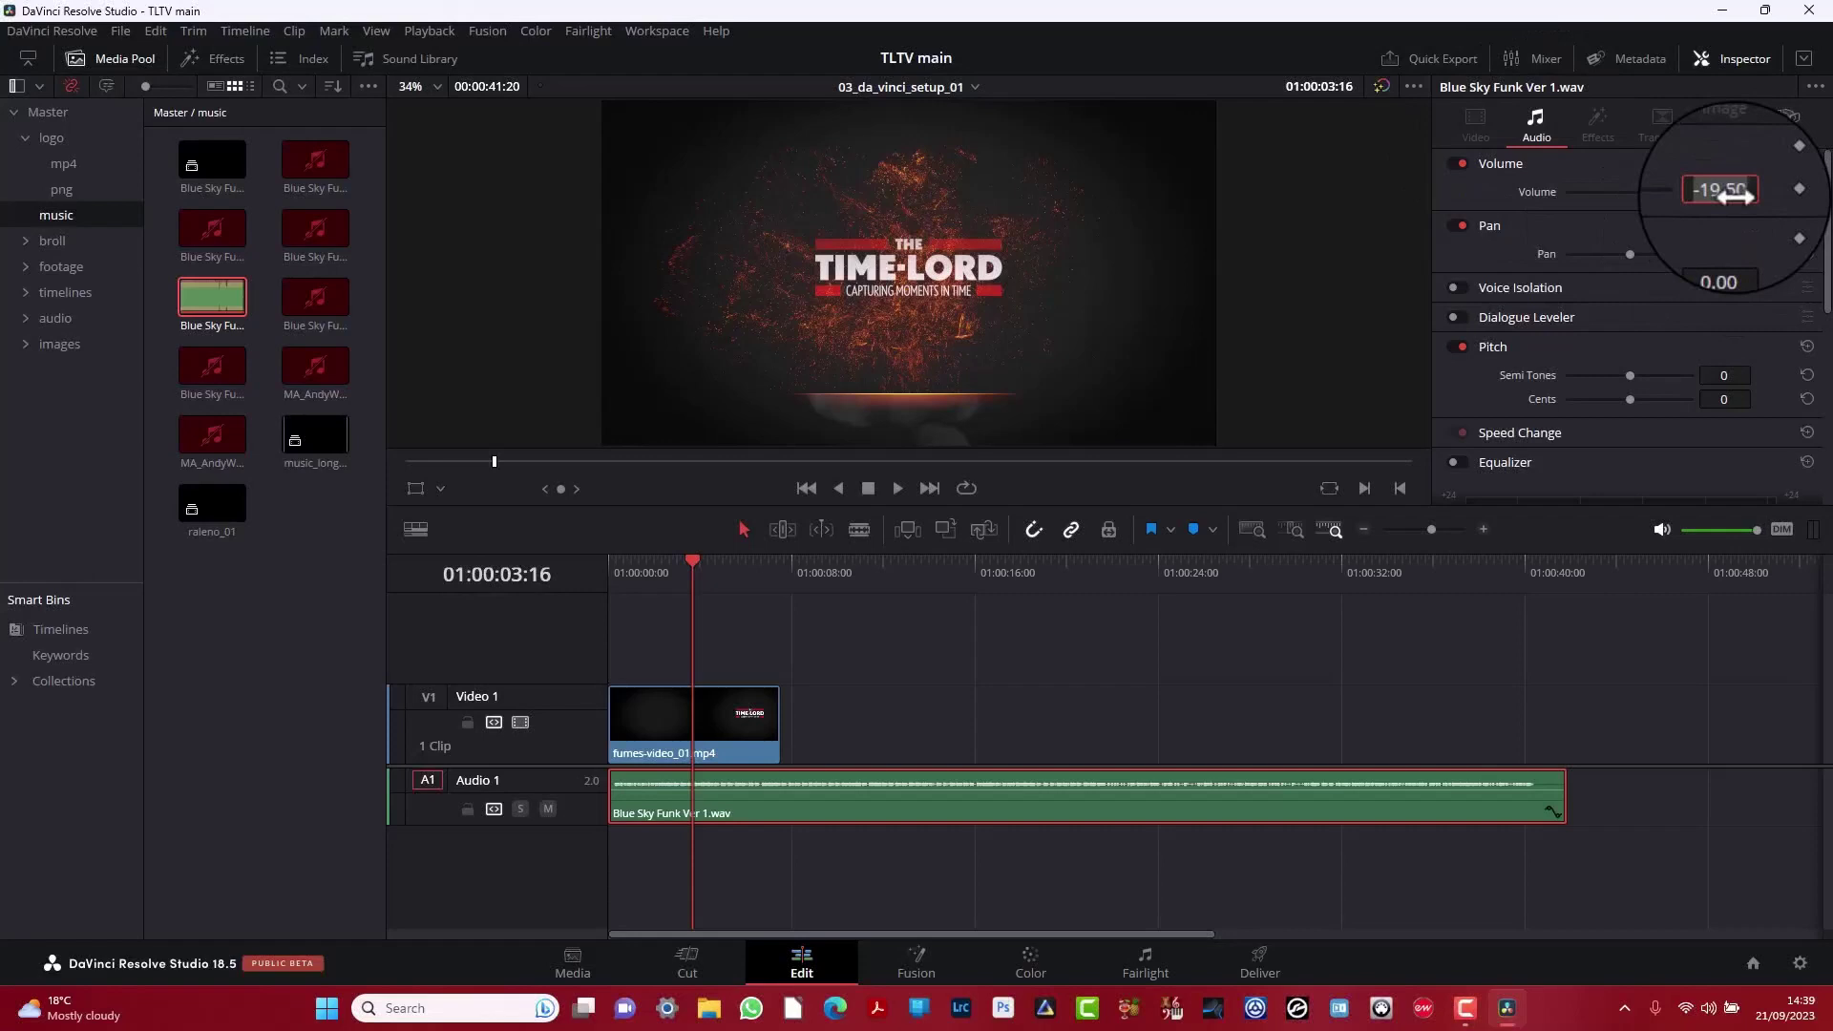
type("-9")
key("Return")
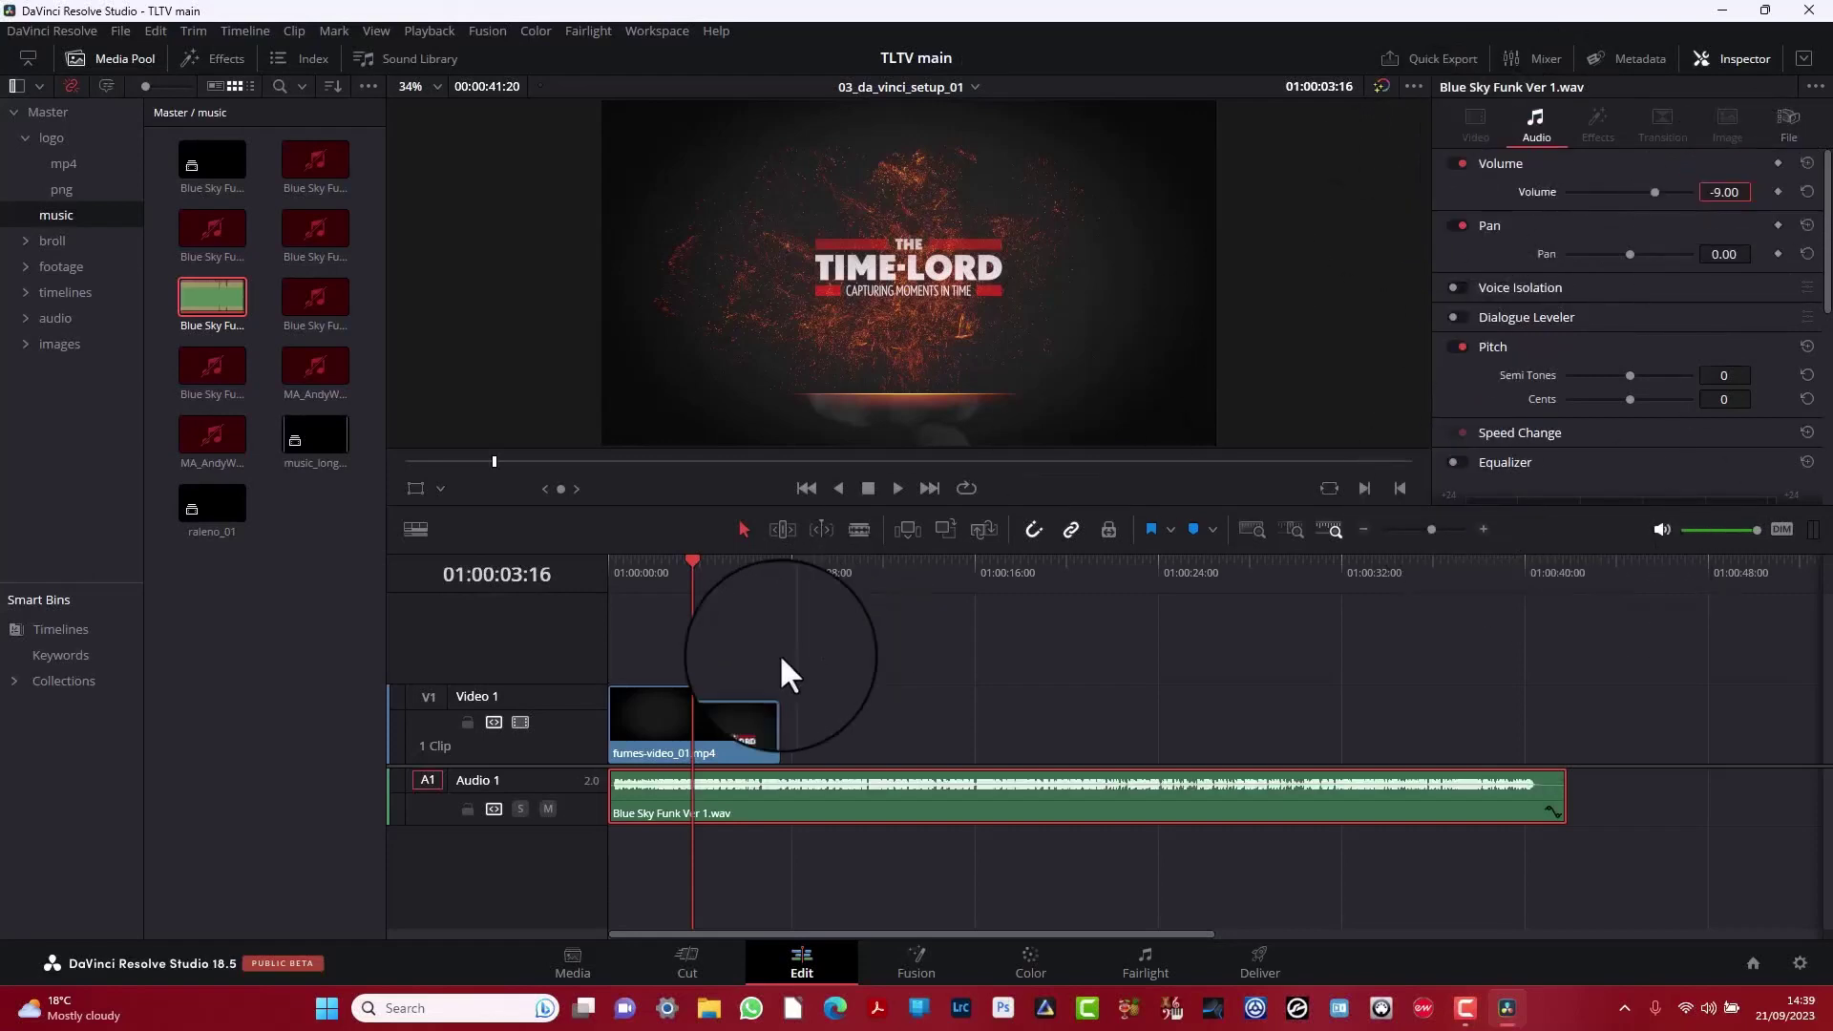
left_click(718, 707)
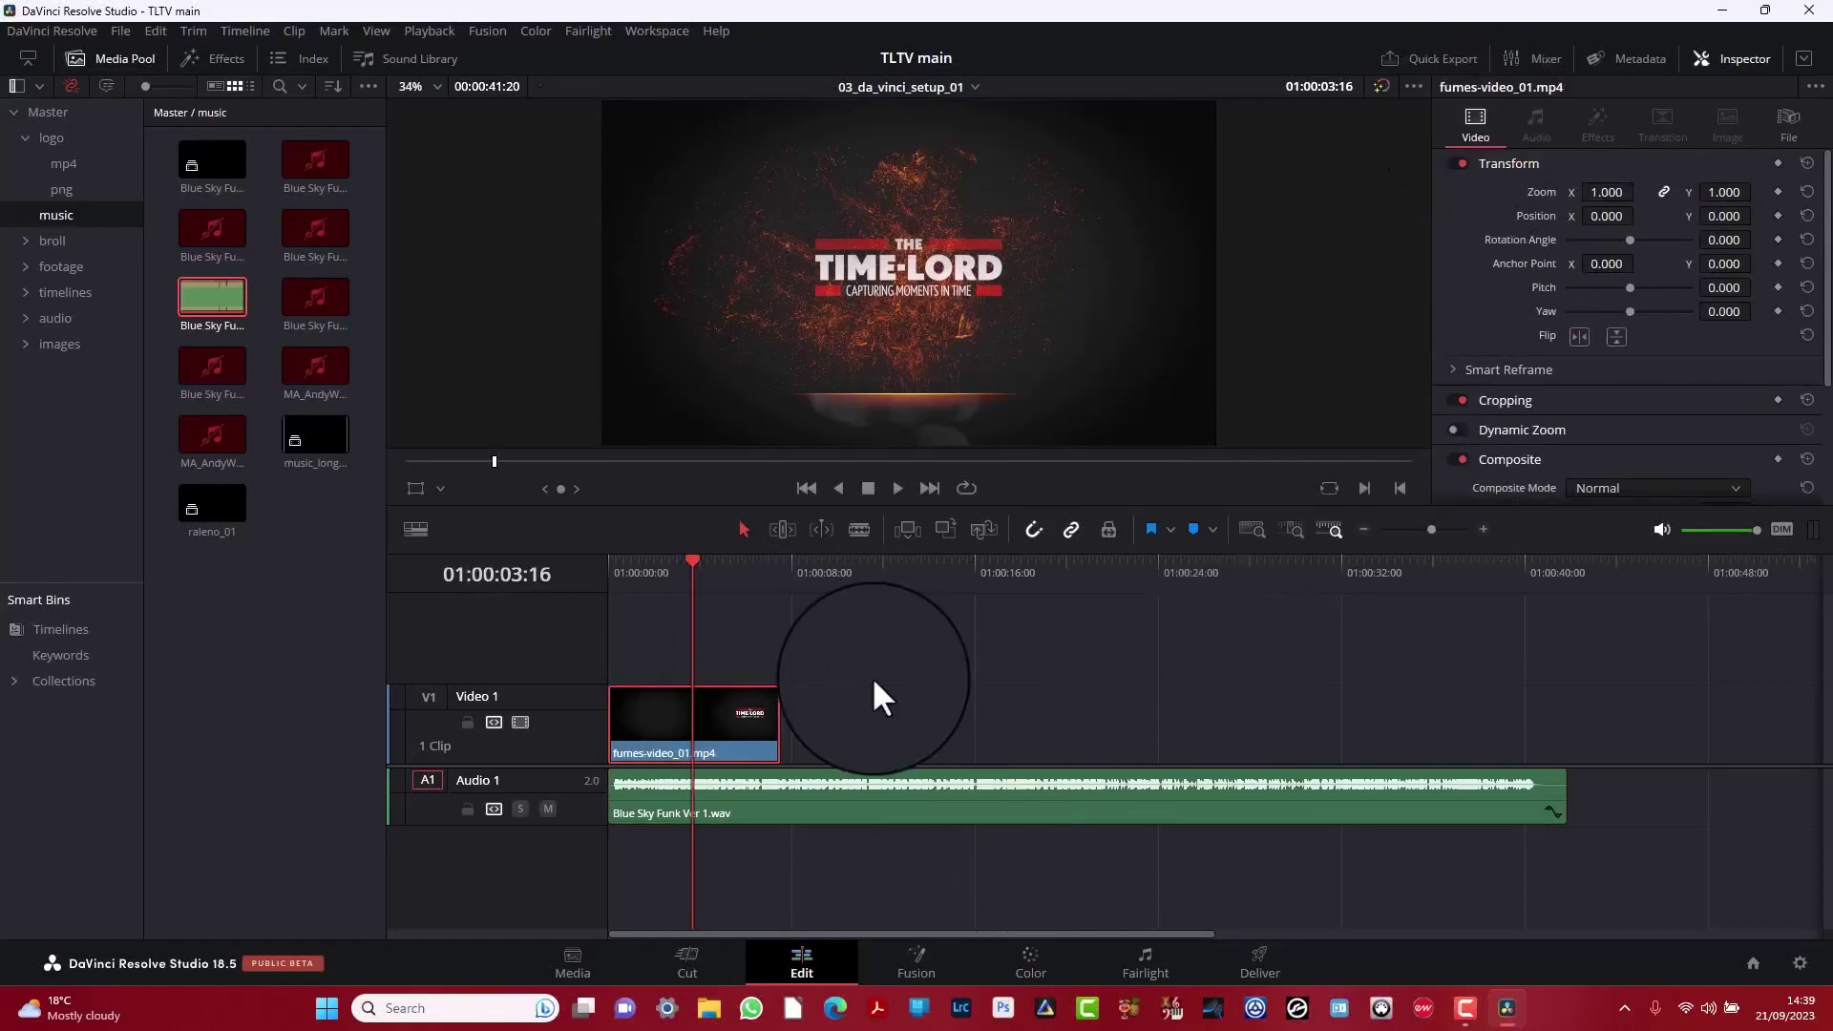
left_click(777, 628)
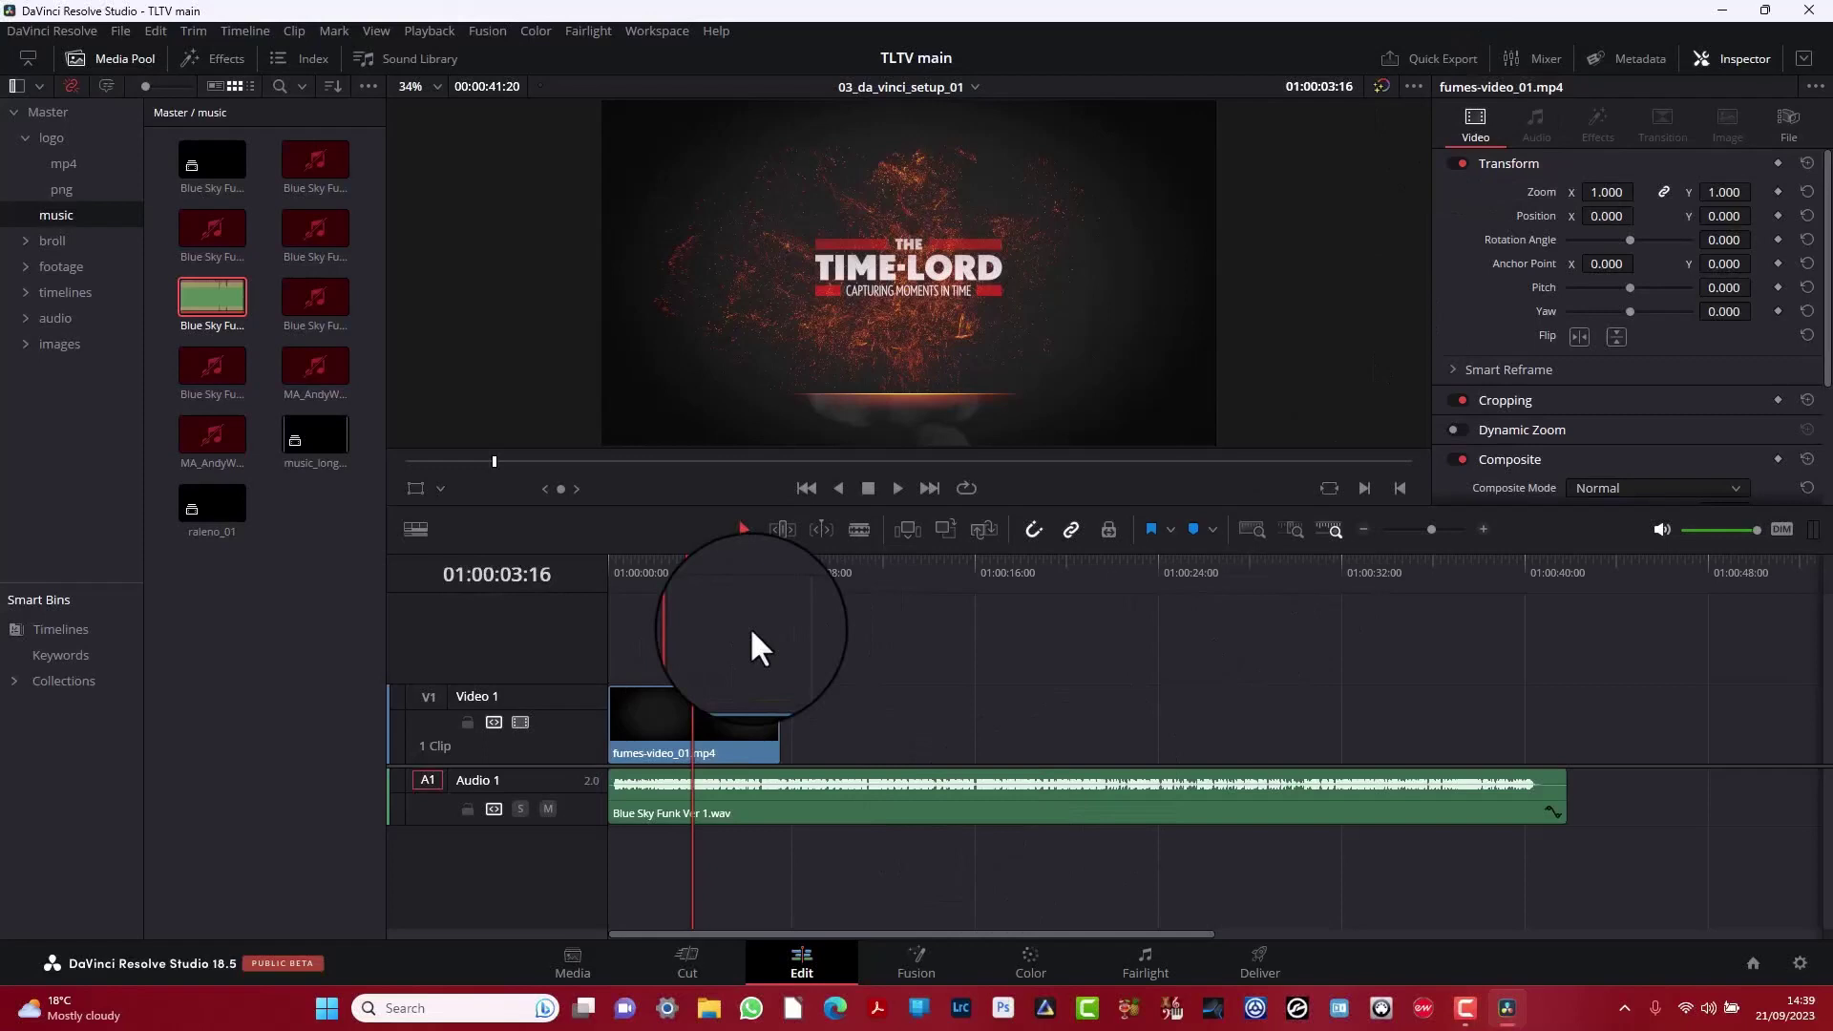
Select fumes-video_01.mp4 and Blue Sky Funk Ver 1.wav together and link them.
left_click_drag(748, 626, 781, 793)
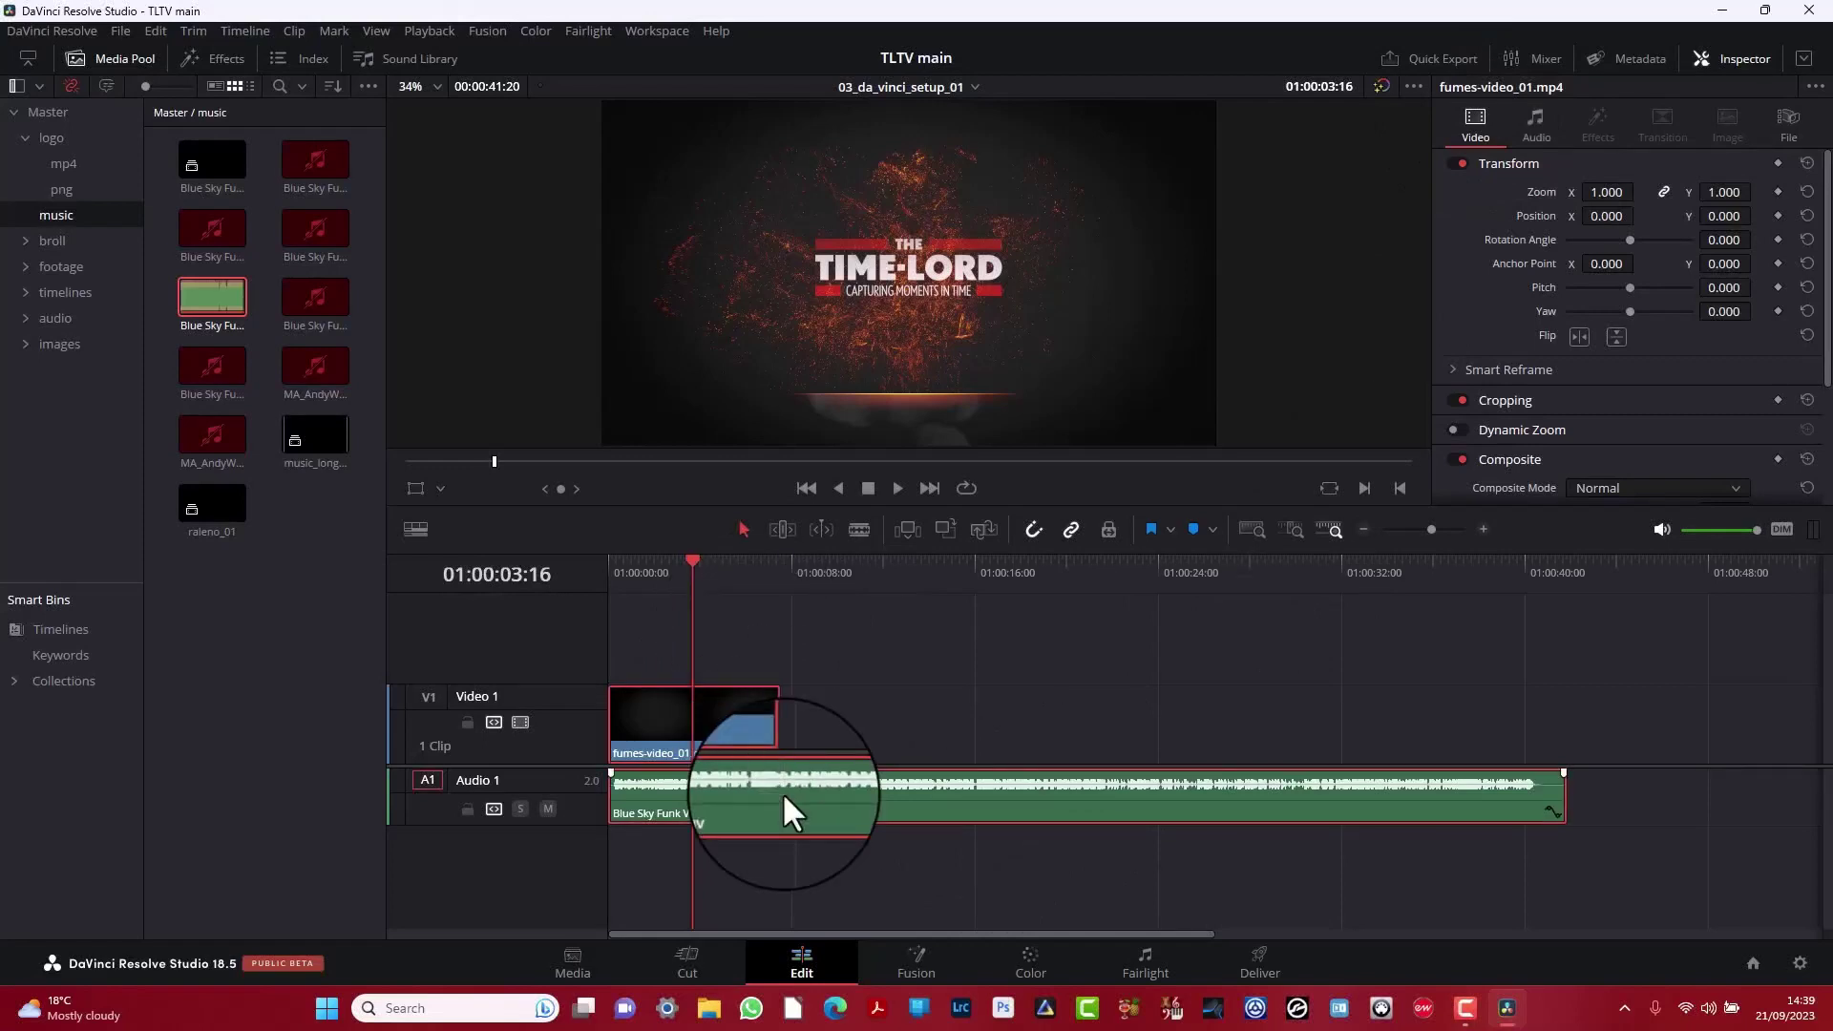
right_click(782, 792)
left_click(833, 784)
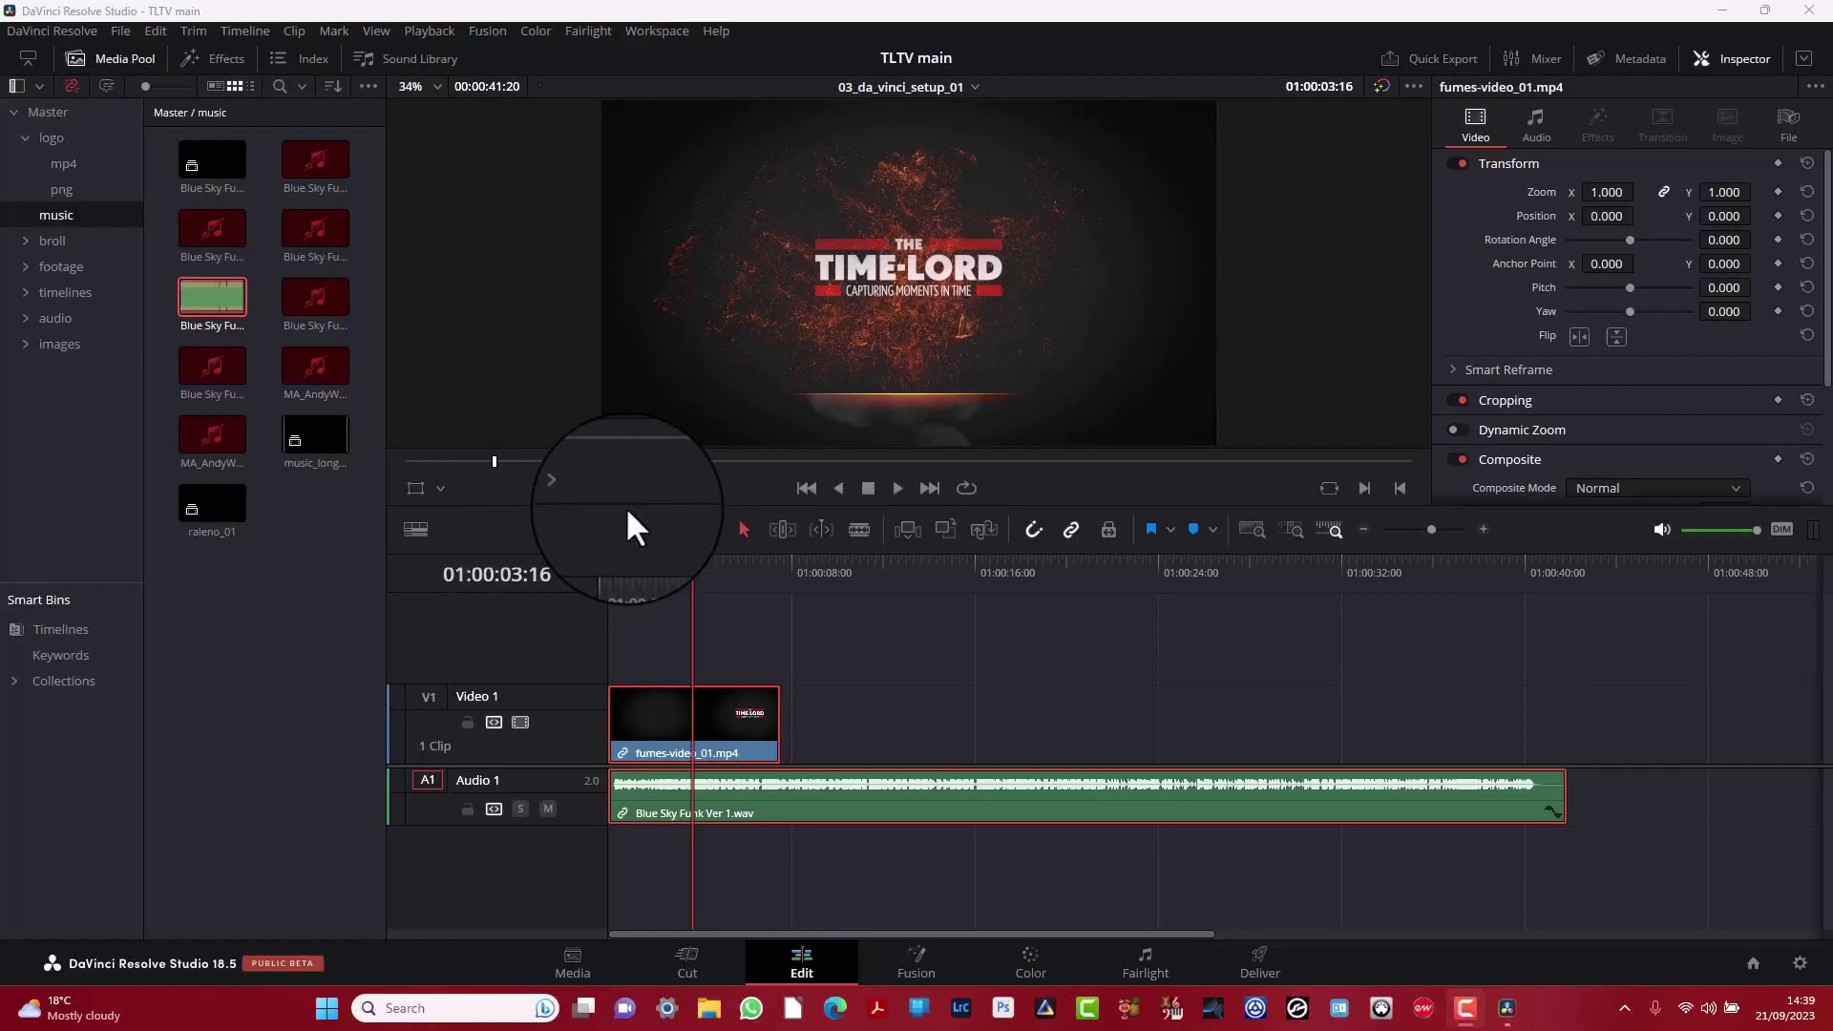
Test the link with a blade cut and a move, undo the cut, and scrub the opening.
left_click(859, 529)
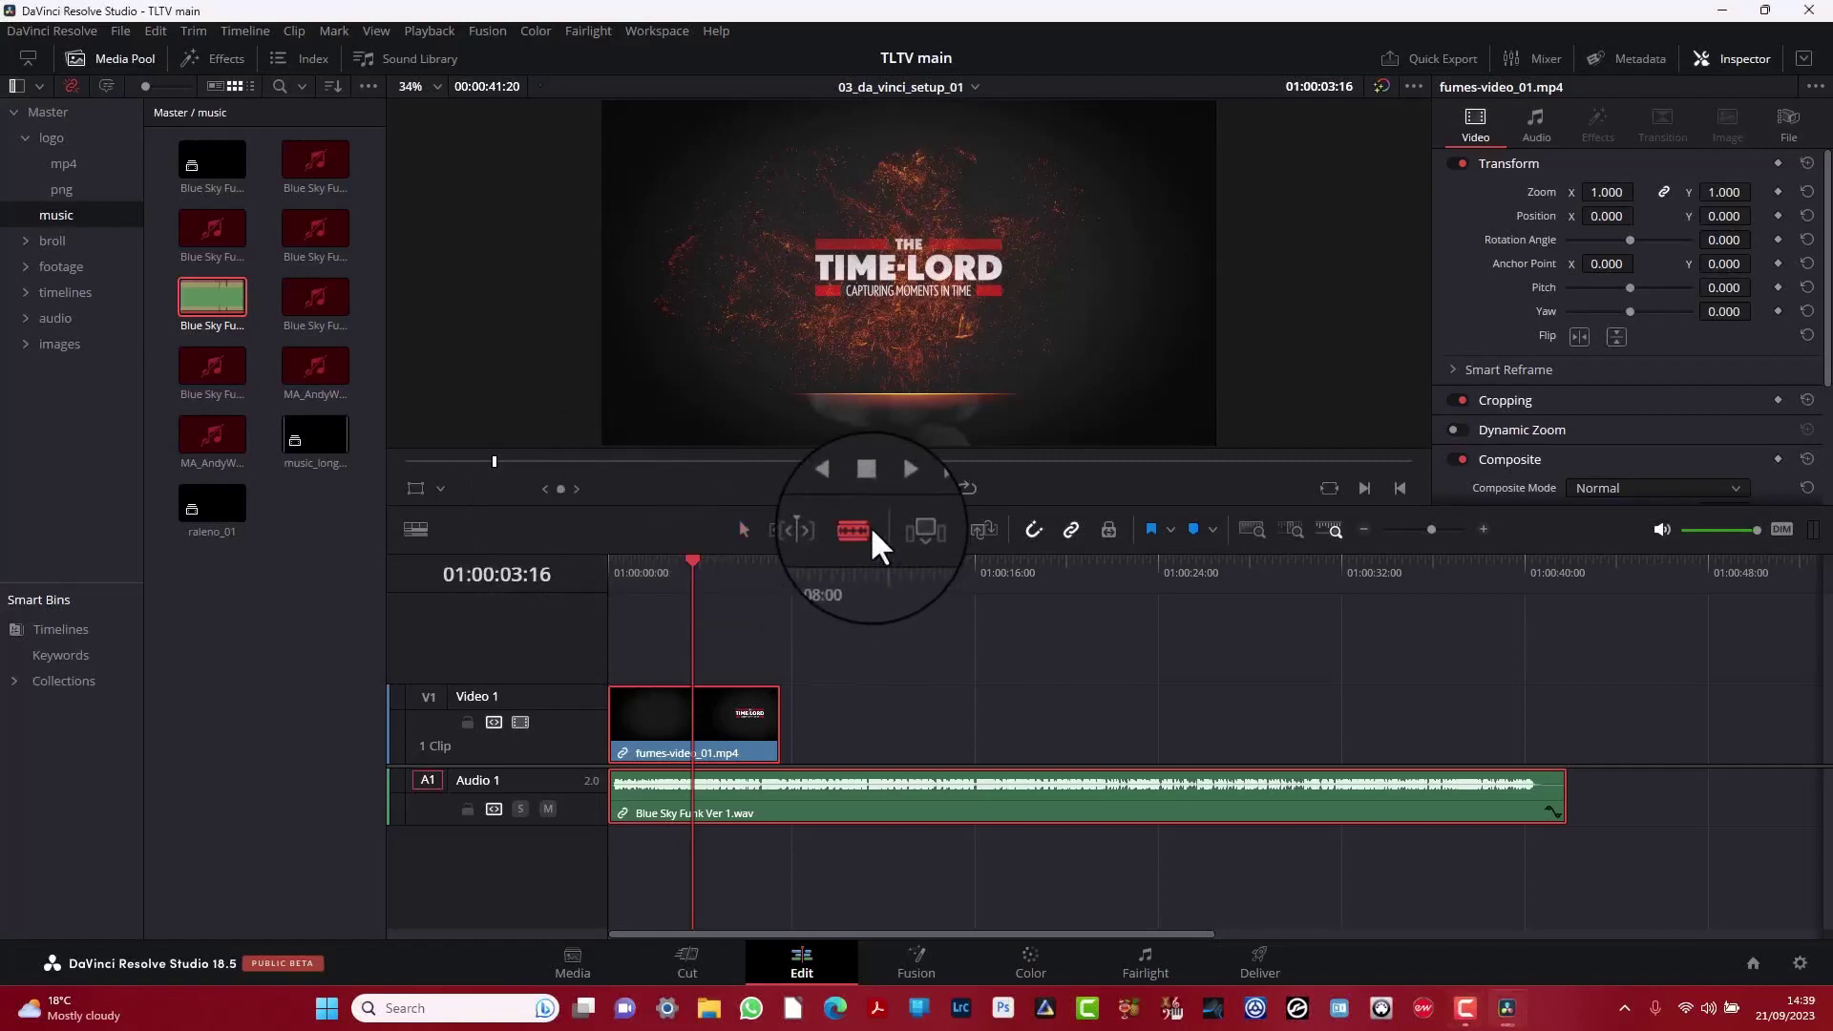
left_click(695, 743)
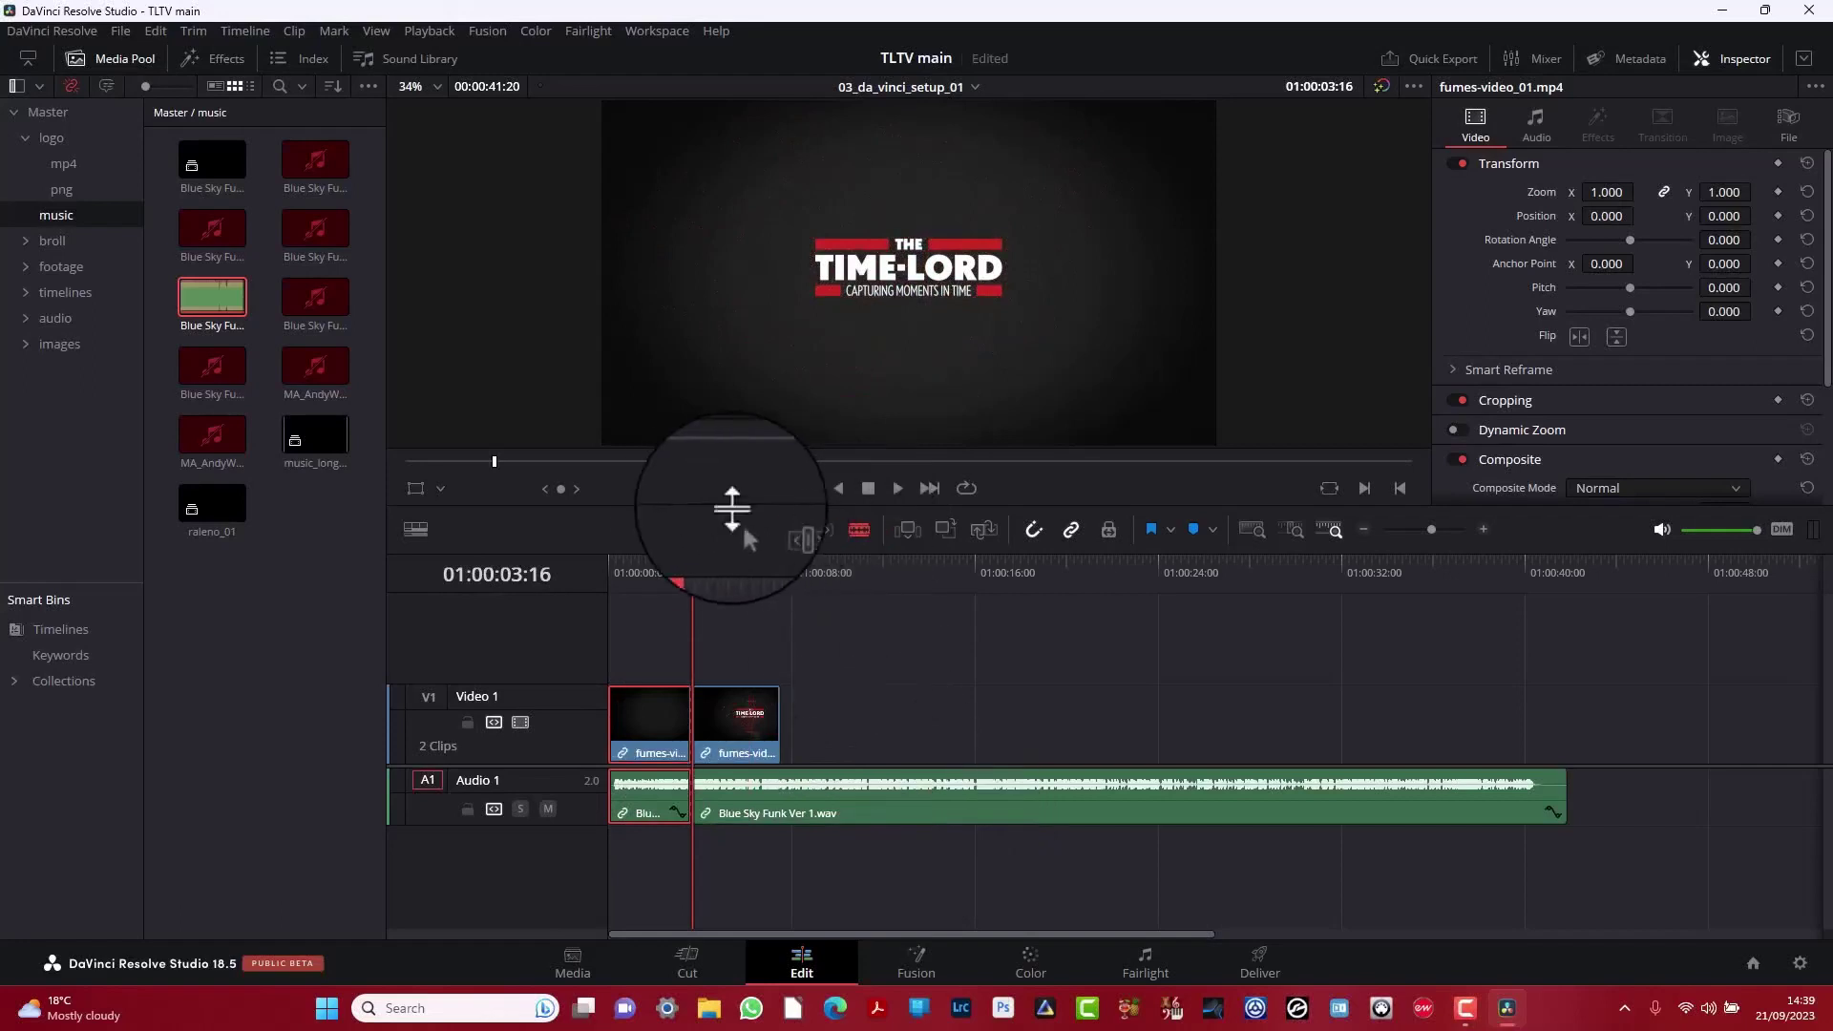
left_click(741, 528)
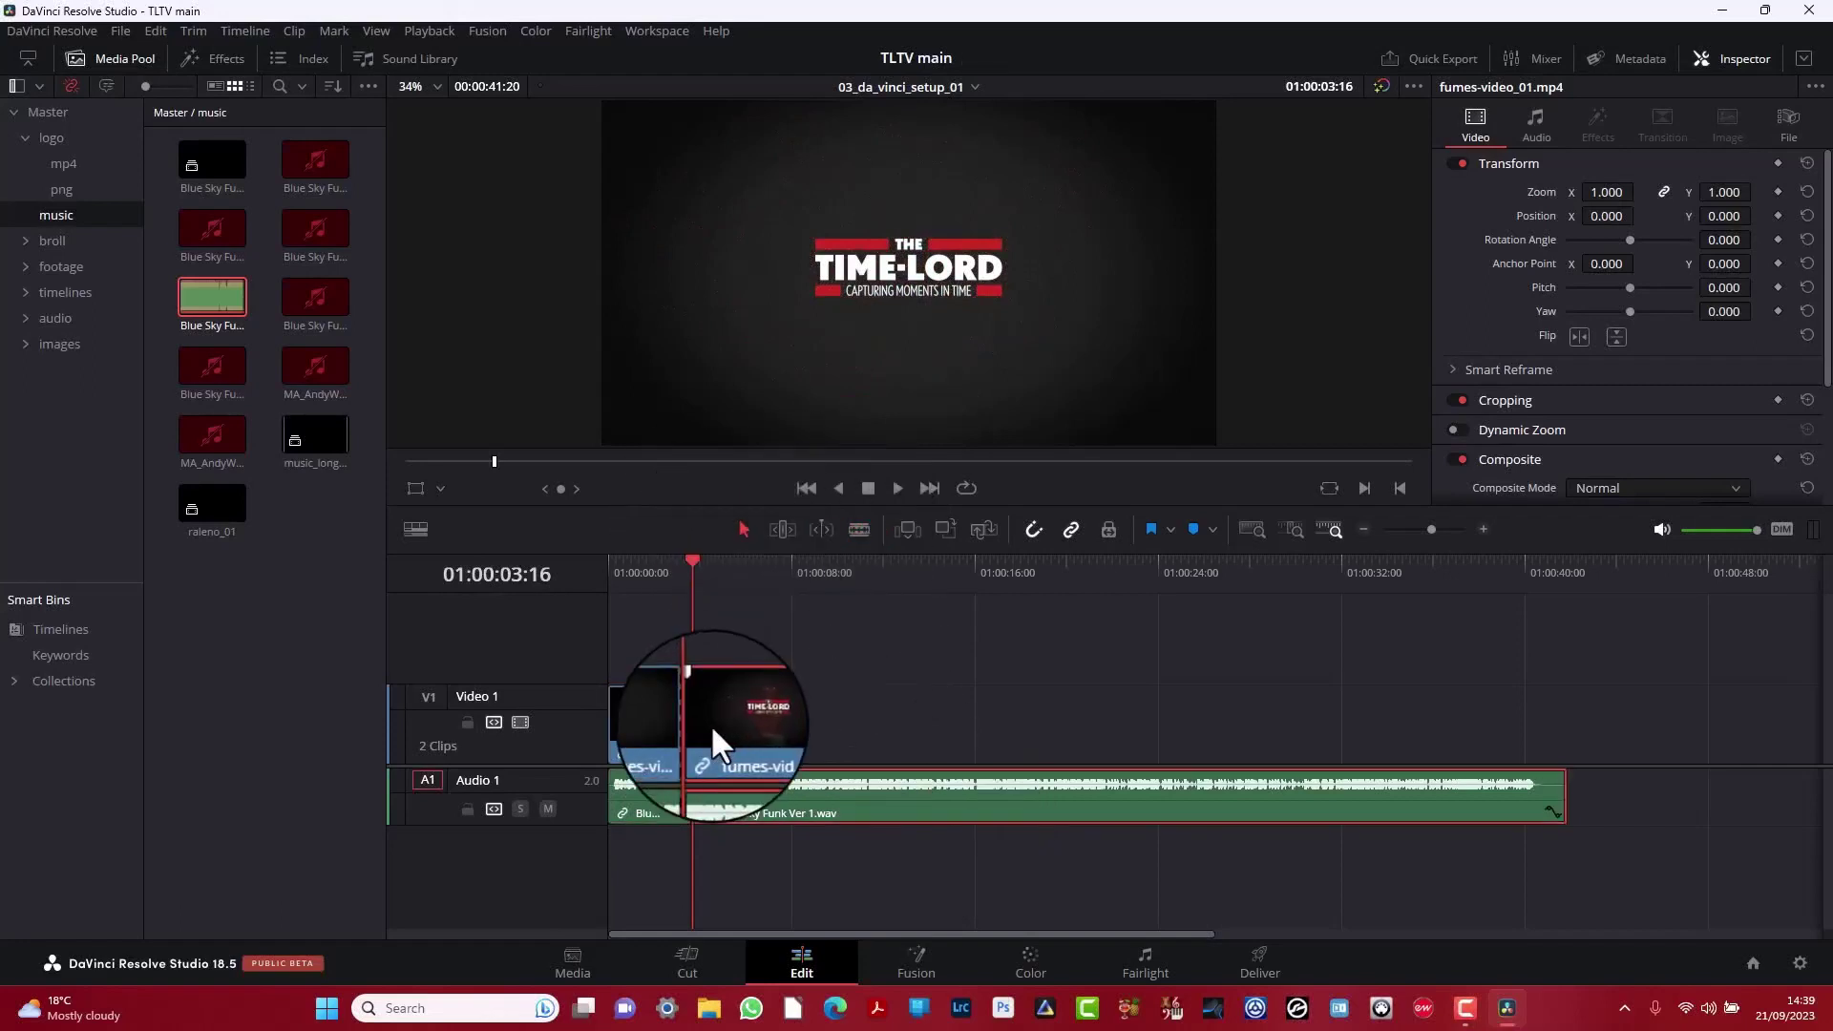
left_click_drag(712, 729, 773, 718)
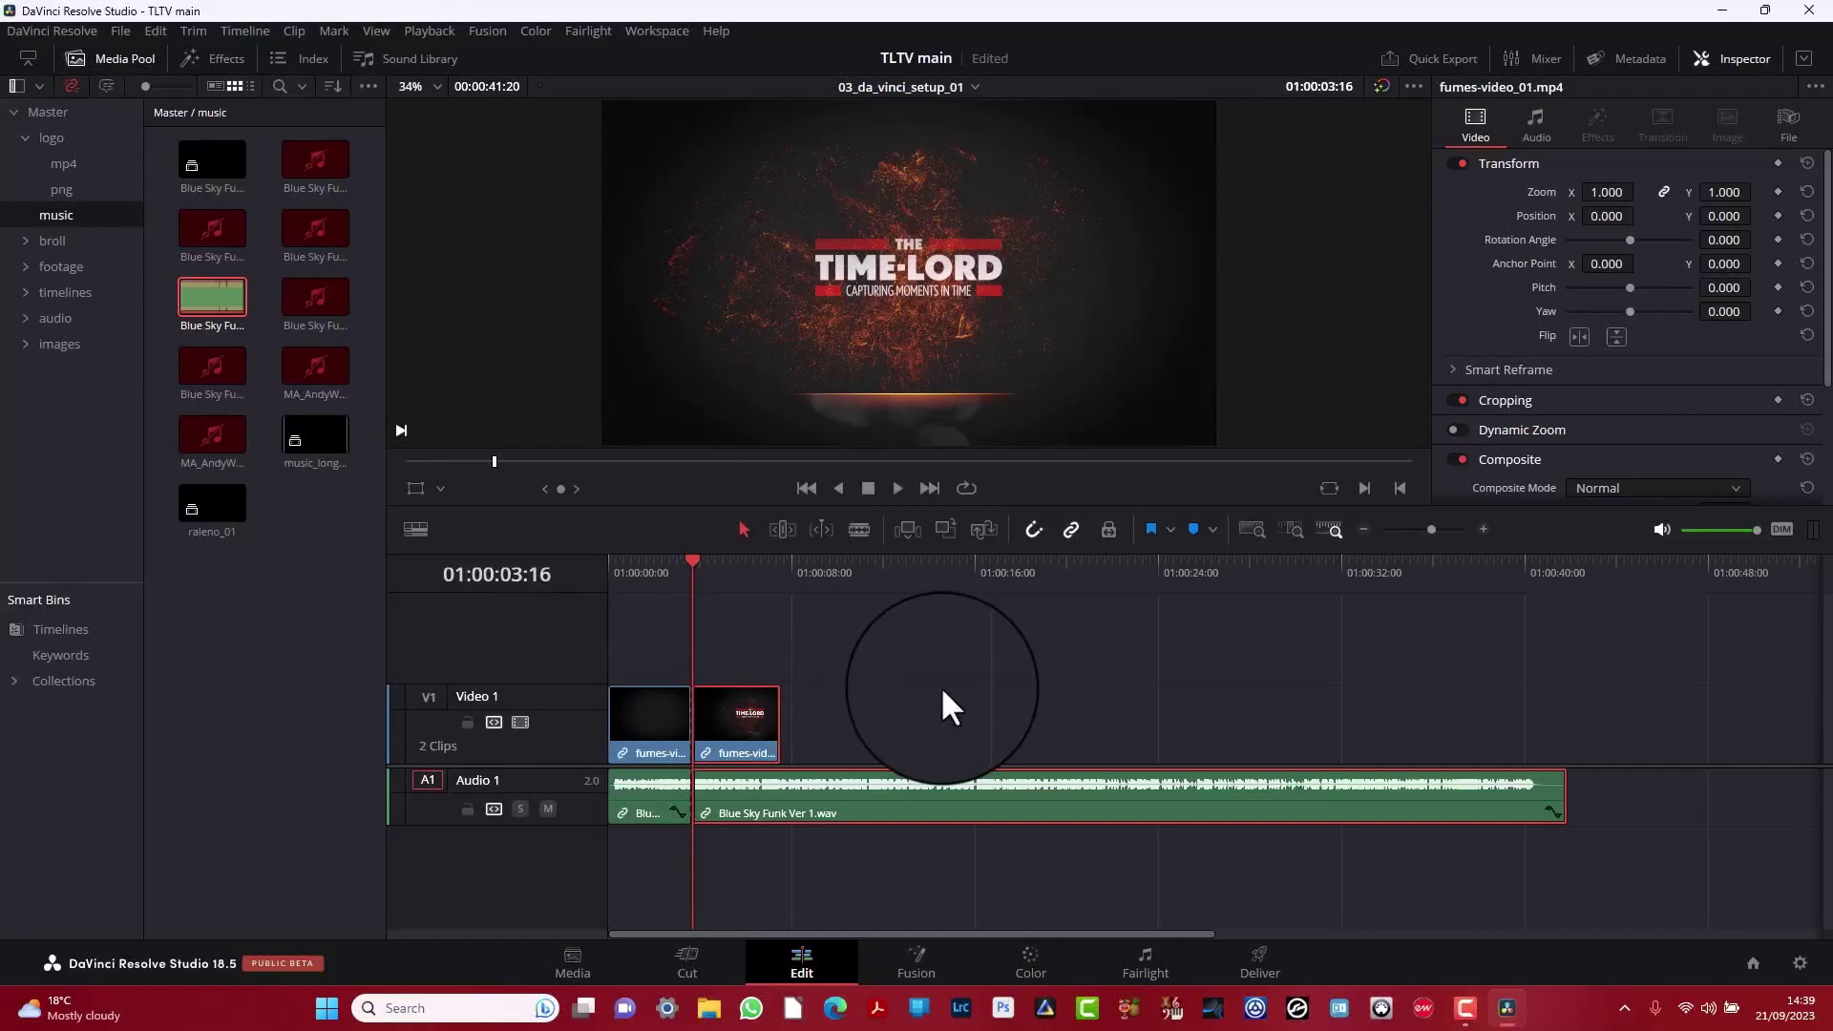
key("ctrl+z")
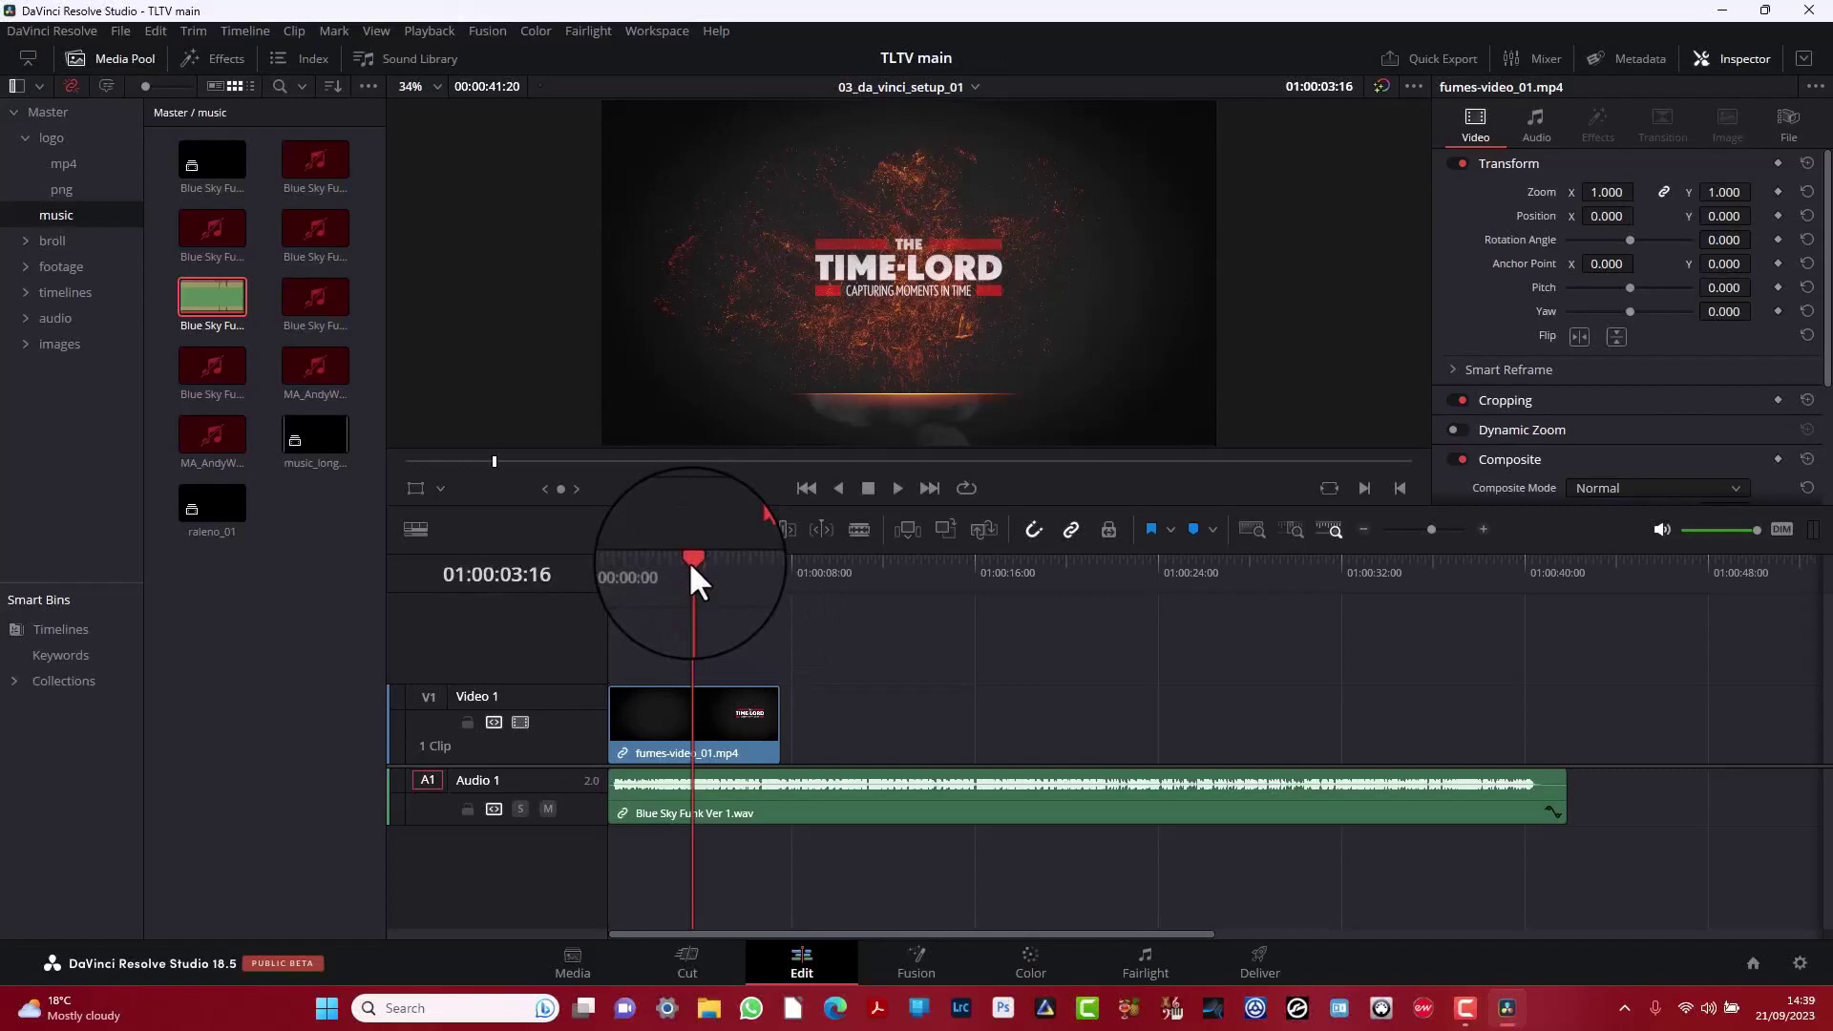
left_click_drag(692, 567, 634, 592)
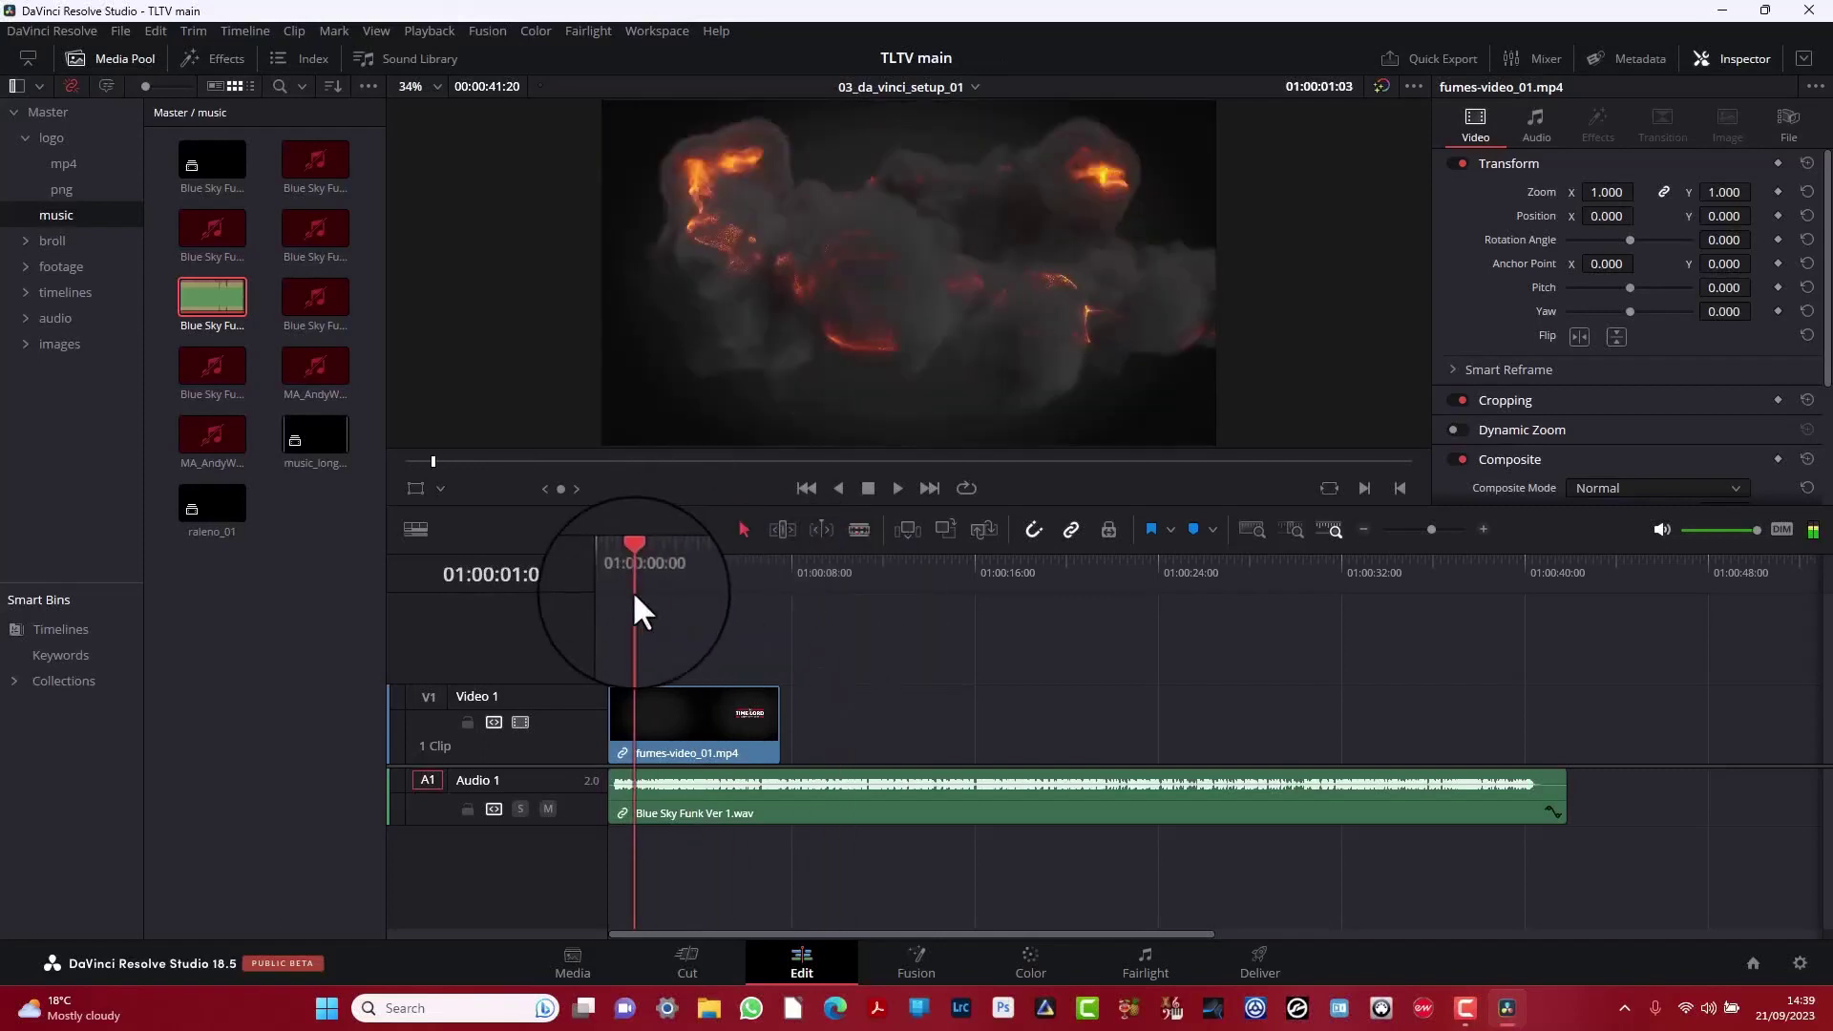